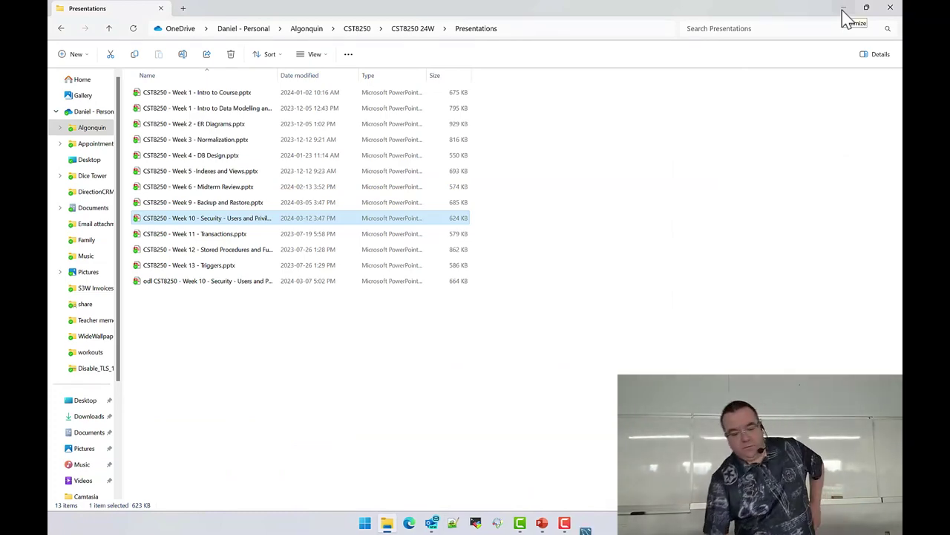
Bring Workbench forward, open the Local instance MySQL80 connection and maximize the window.
click(844, 17)
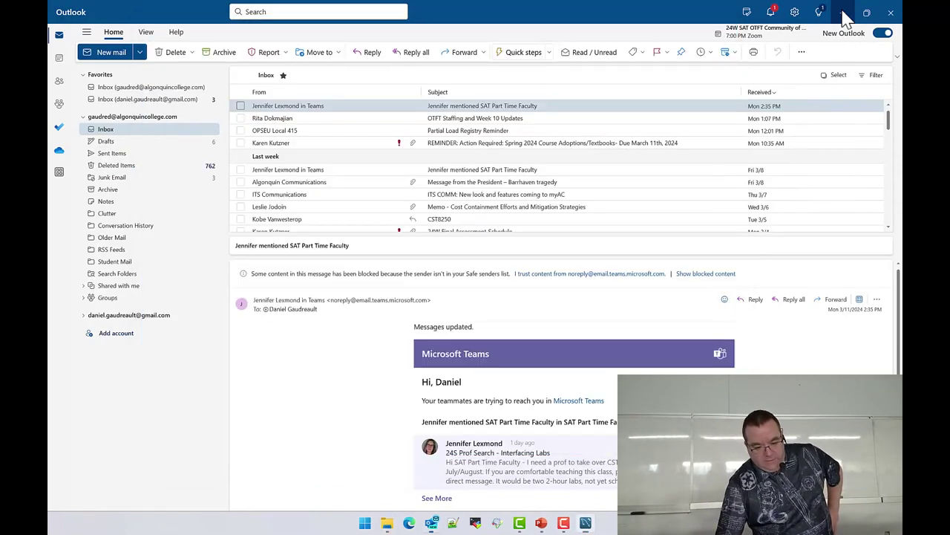
click(844, 17)
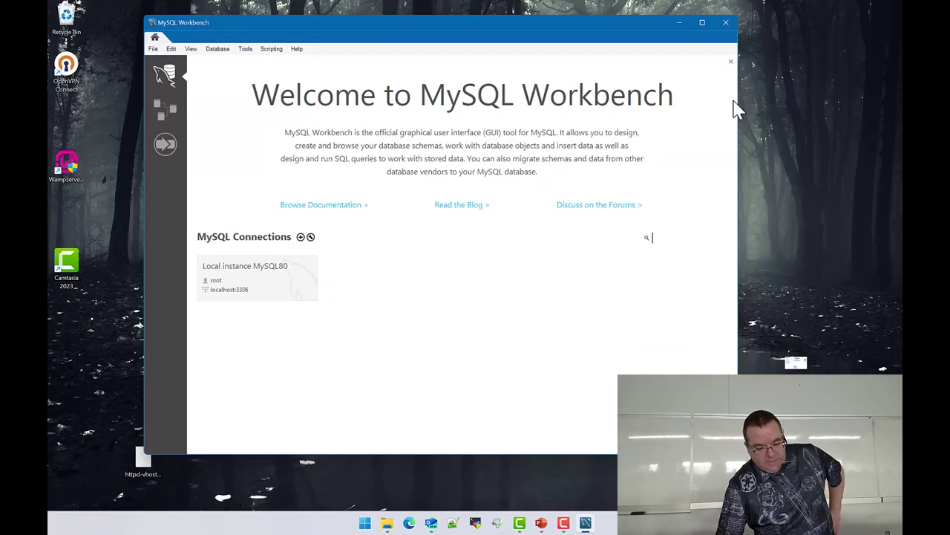
click(246, 265)
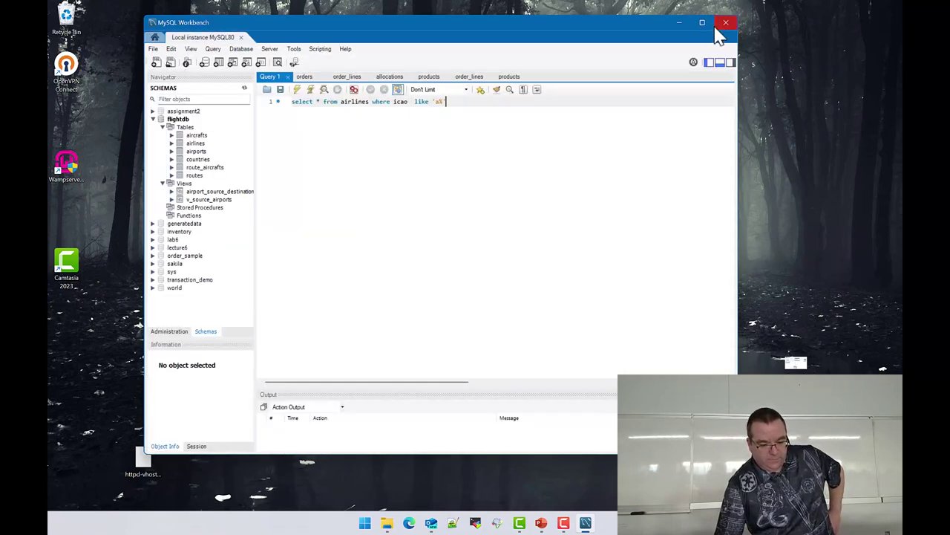
click(703, 23)
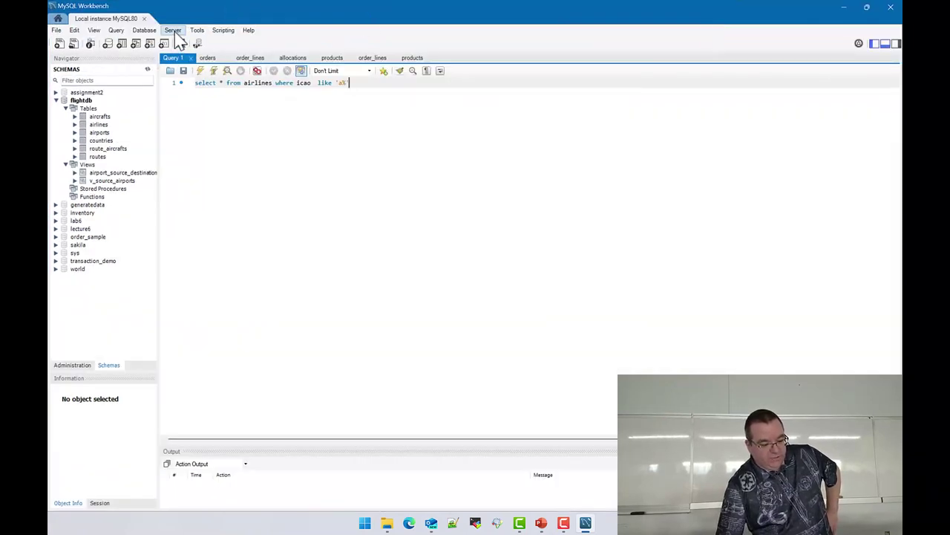
Open the Server > Users and Privileges administration page.
click(194, 31)
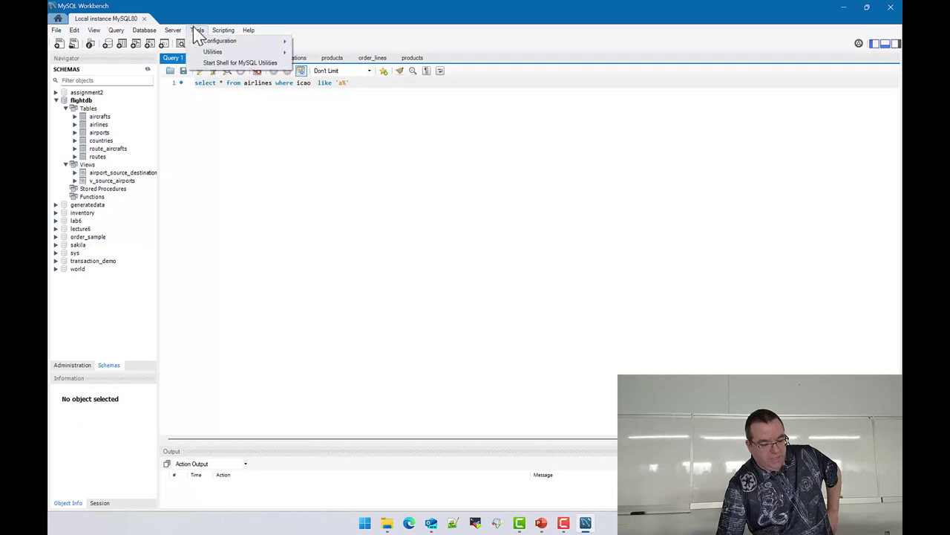
click(175, 31)
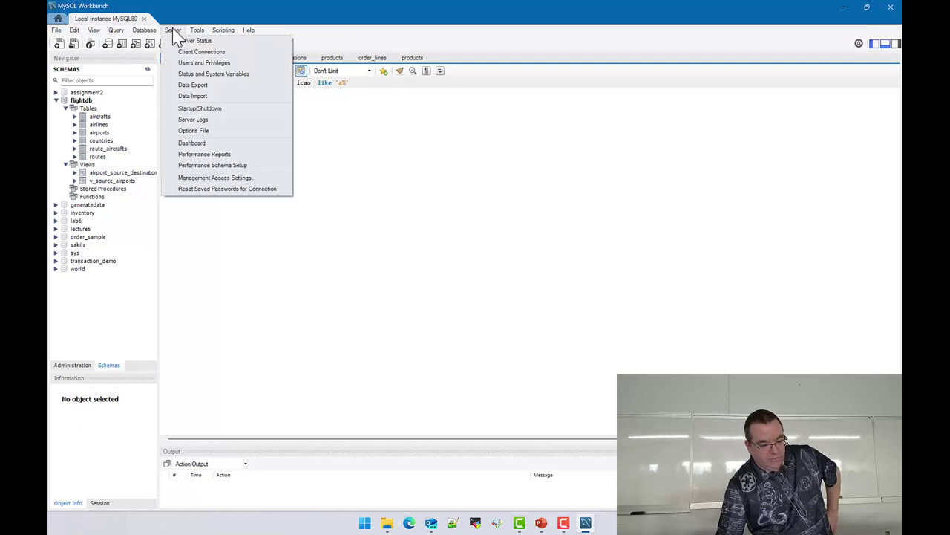
click(195, 74)
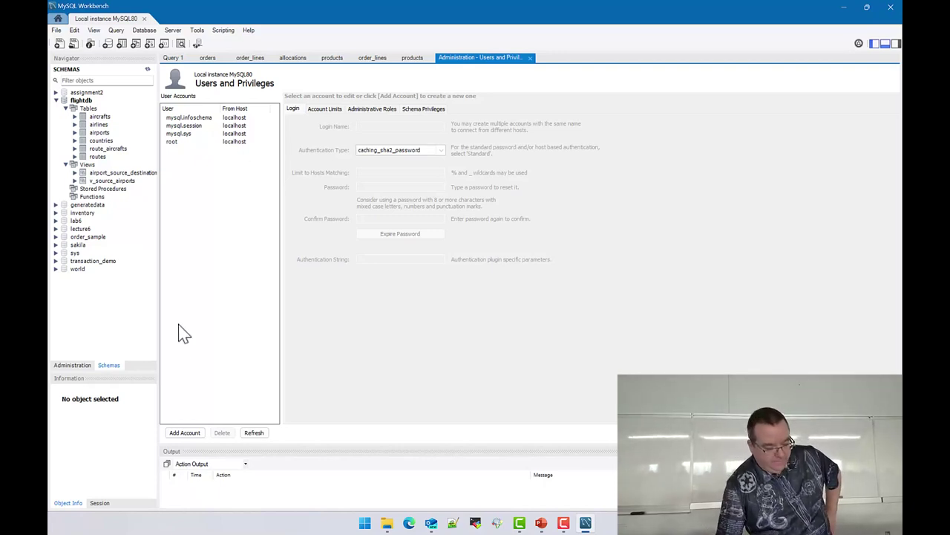
Add a new user account with login name 'example' on host %.
click(185, 433)
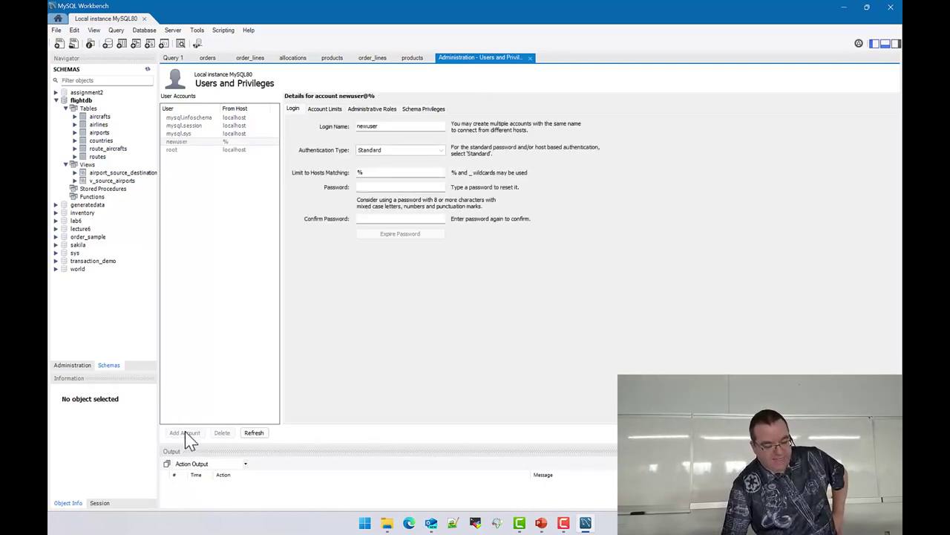
click(382, 172)
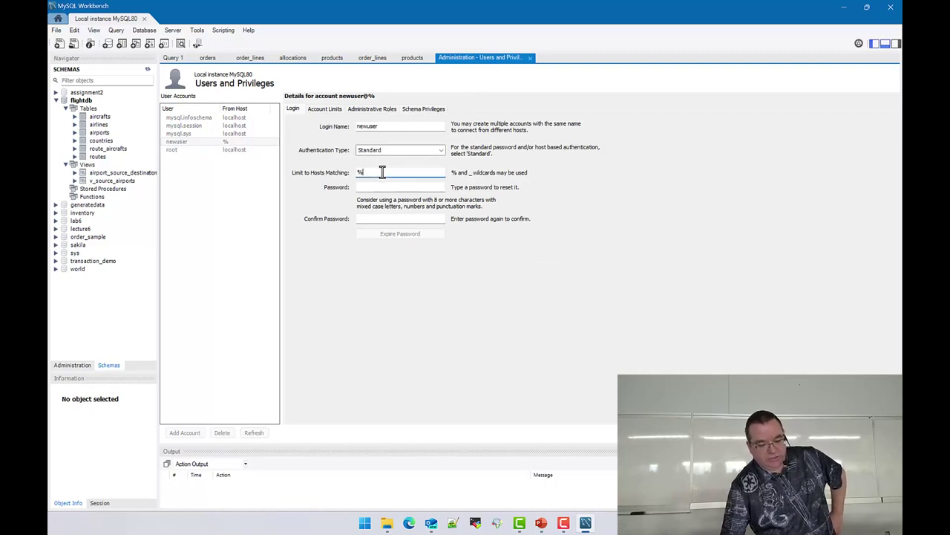
double_click(407, 127)
text(e)
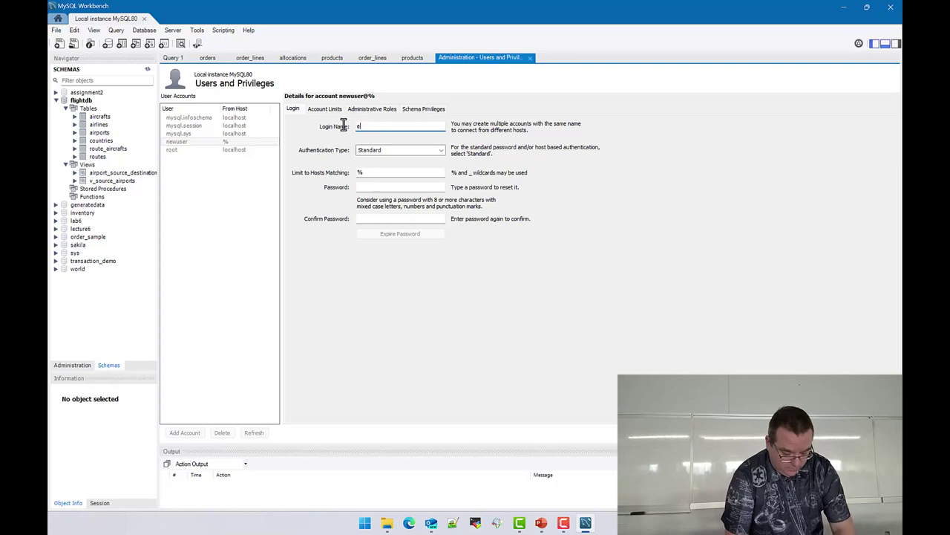
text(xample)
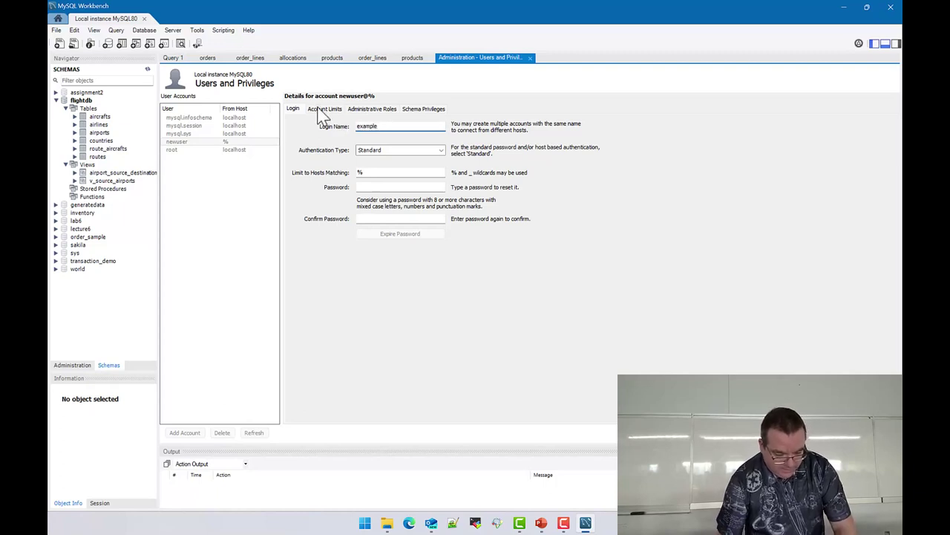
Enter and confirm the account password, apply it, and view its administrative roles.
click(386, 187)
text(****)
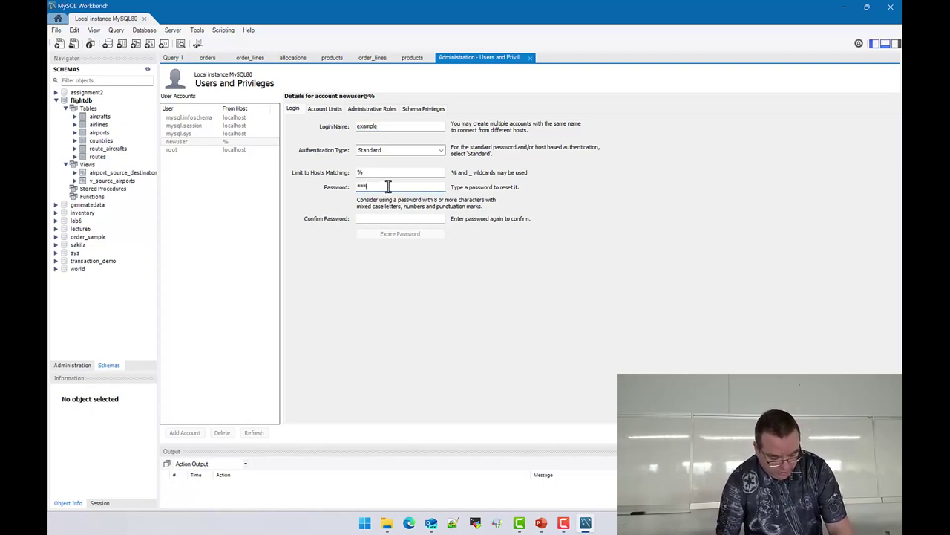
click(388, 218)
text(****)
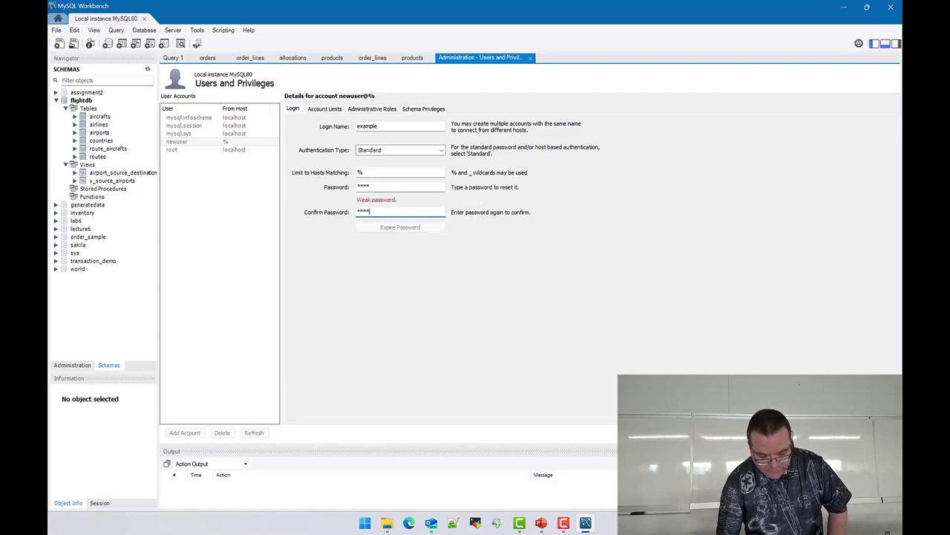
click(875, 432)
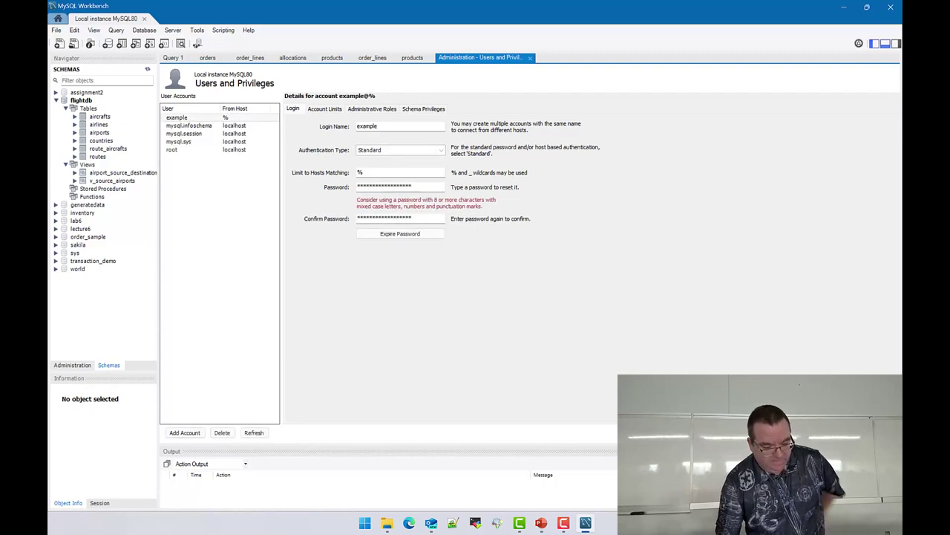
click(375, 109)
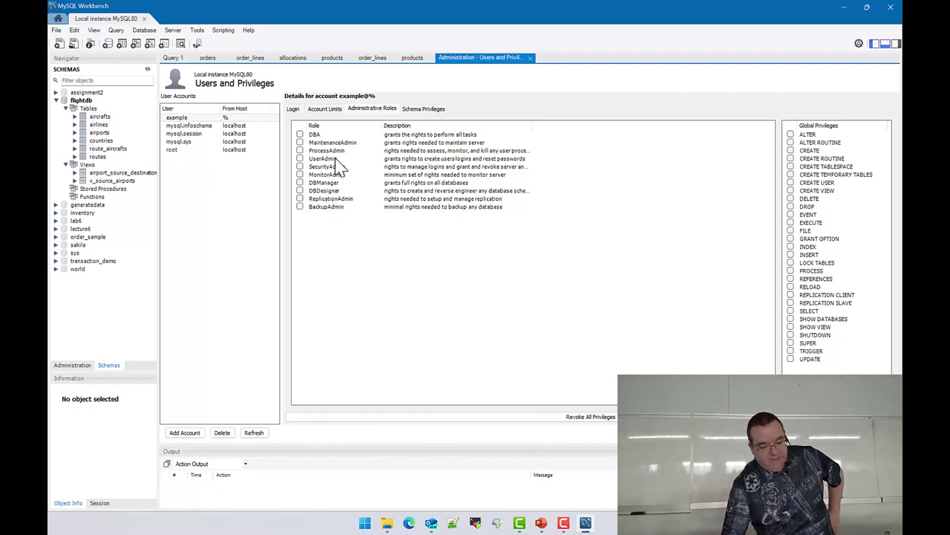
Toggle the DBA, DBDesigner, DBManager and BackupAdmin roles on and off, leaving them unchecked.
click(299, 134)
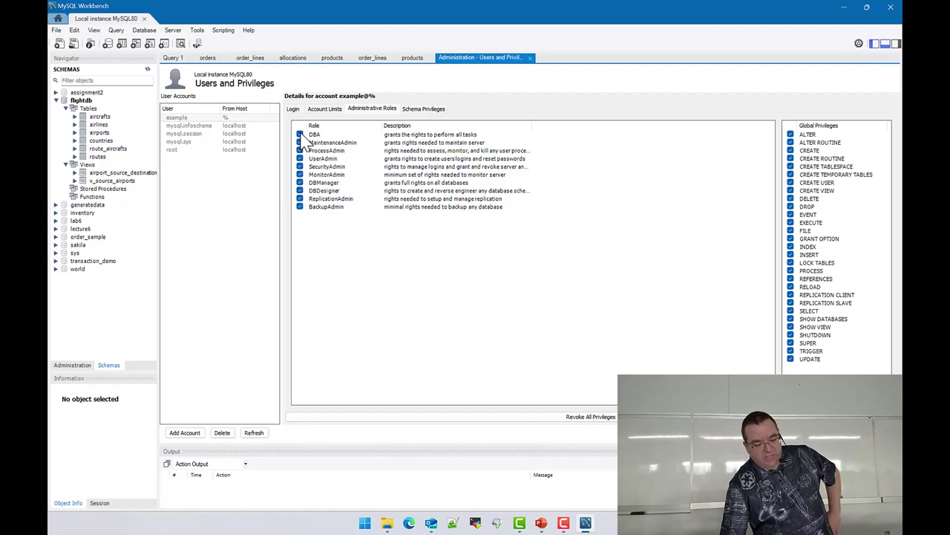
click(299, 134)
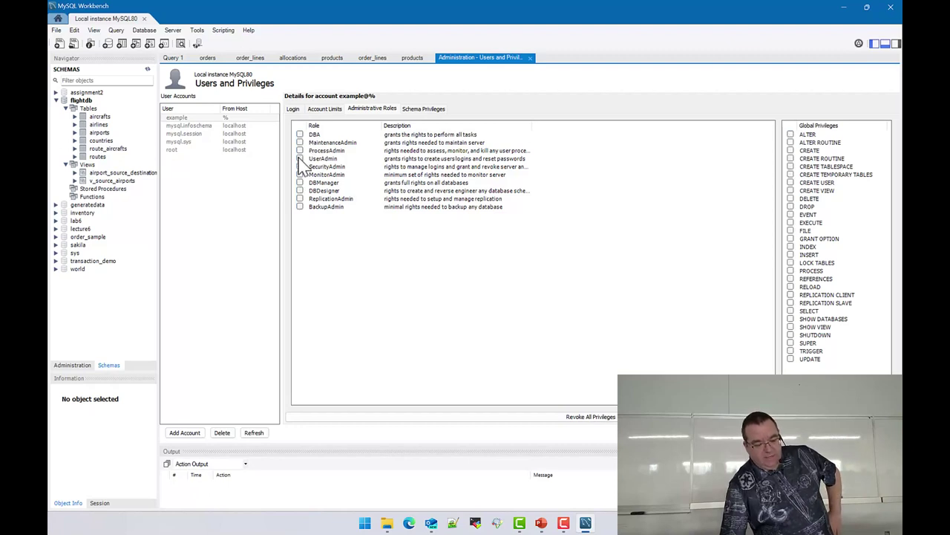
click(300, 191)
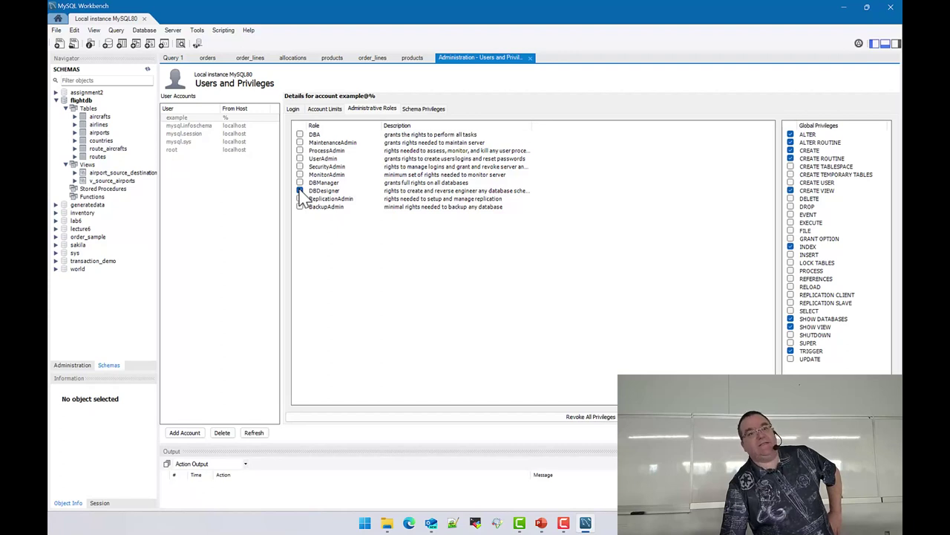
click(299, 206)
click(299, 182)
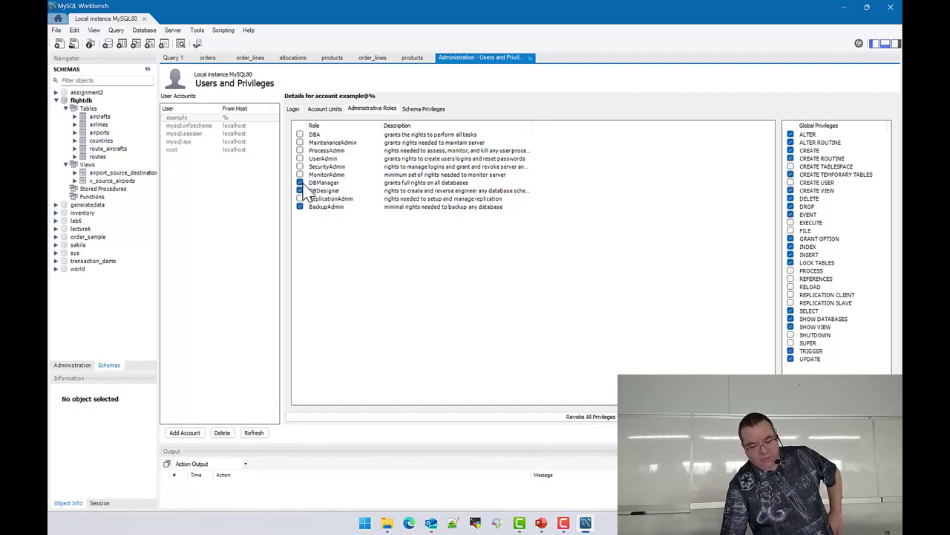
click(300, 183)
click(300, 191)
click(300, 206)
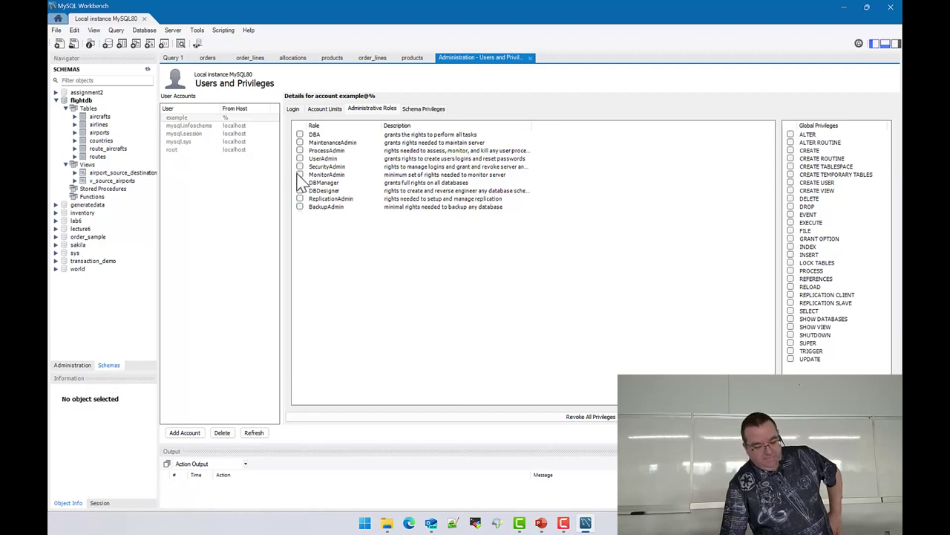
Toggle MonitorAdmin on and off, then close the Local instance MySQL80 connection tab.
click(299, 174)
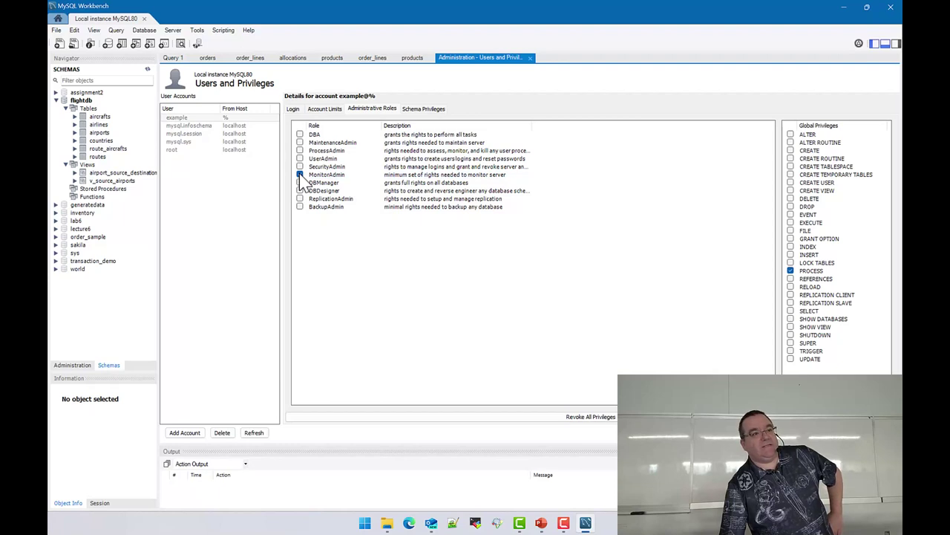
click(299, 174)
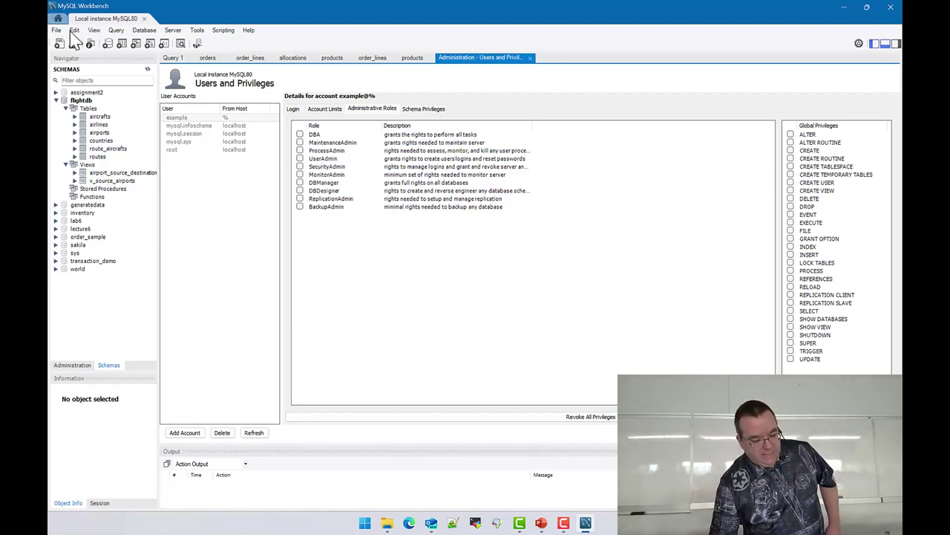
click(144, 19)
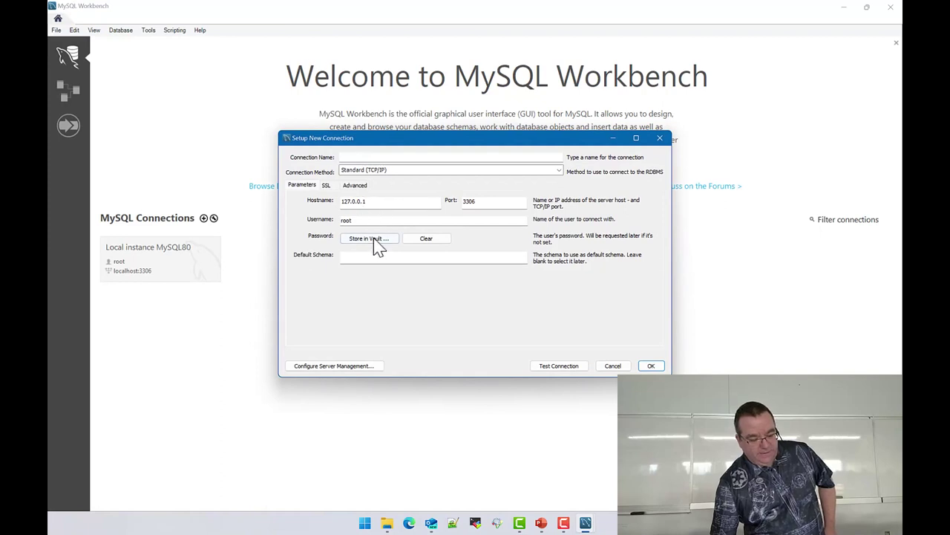
Set the new connection's username to example and store the account password in the vault.
double_click(343, 220)
text(ex)
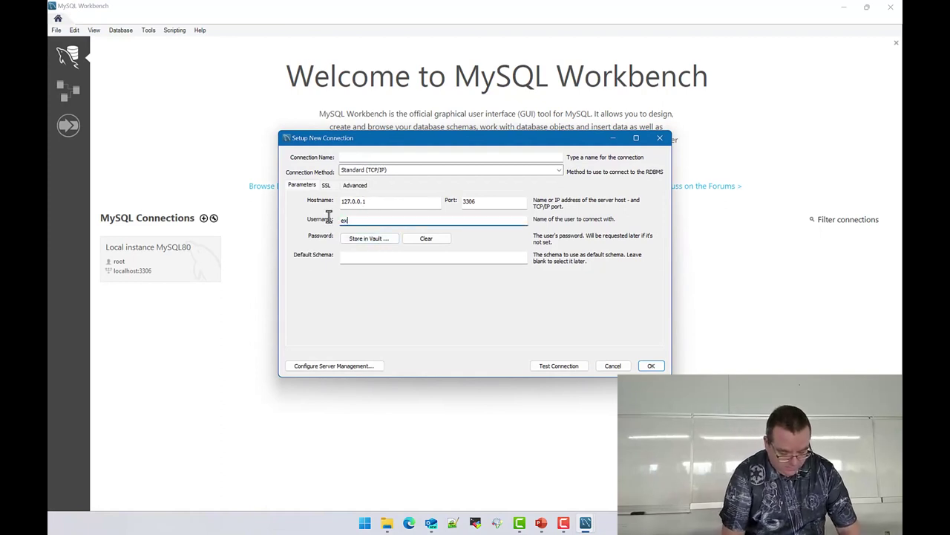
text(ample)
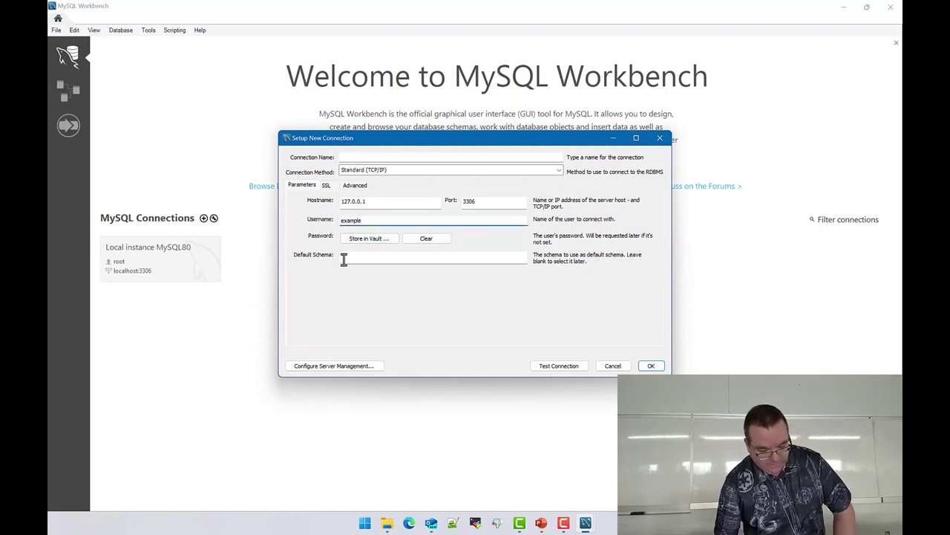
click(348, 239)
text(ex)
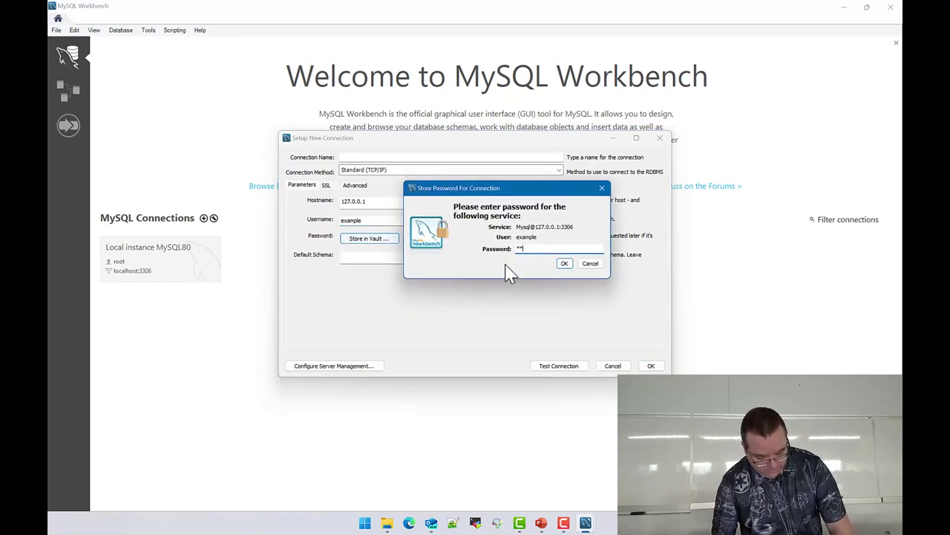
text(ample)
click(564, 264)
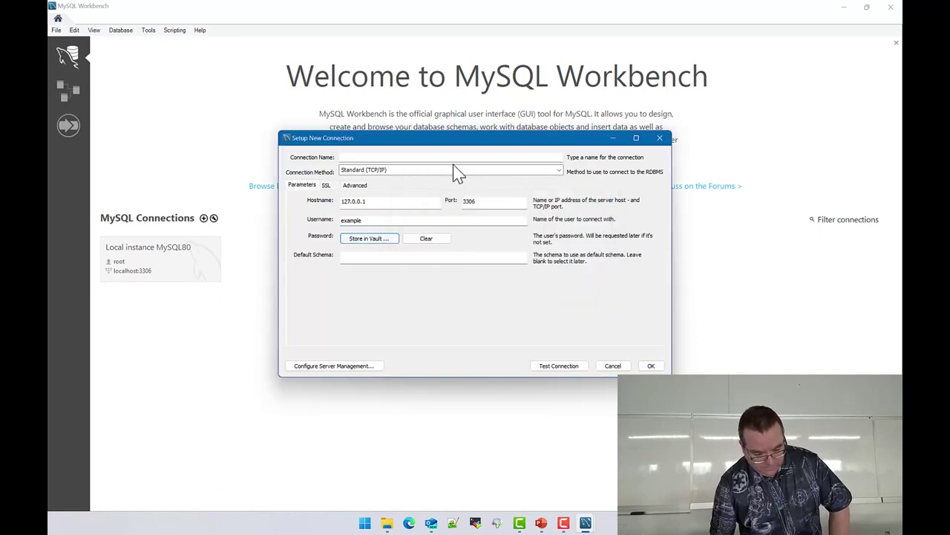
Name the connection 'example user', test it successfully, save it, and open it briefly.
click(453, 157)
text(examp)
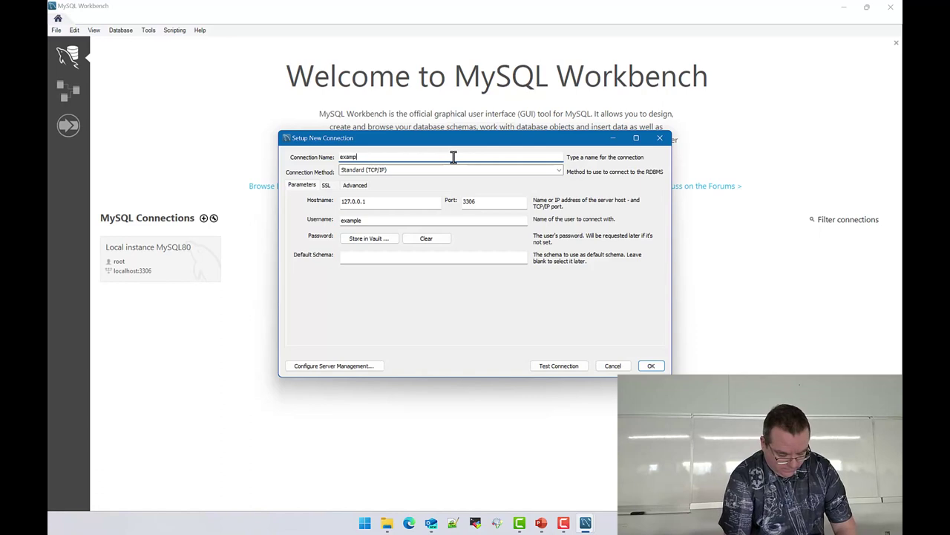
text(le user)
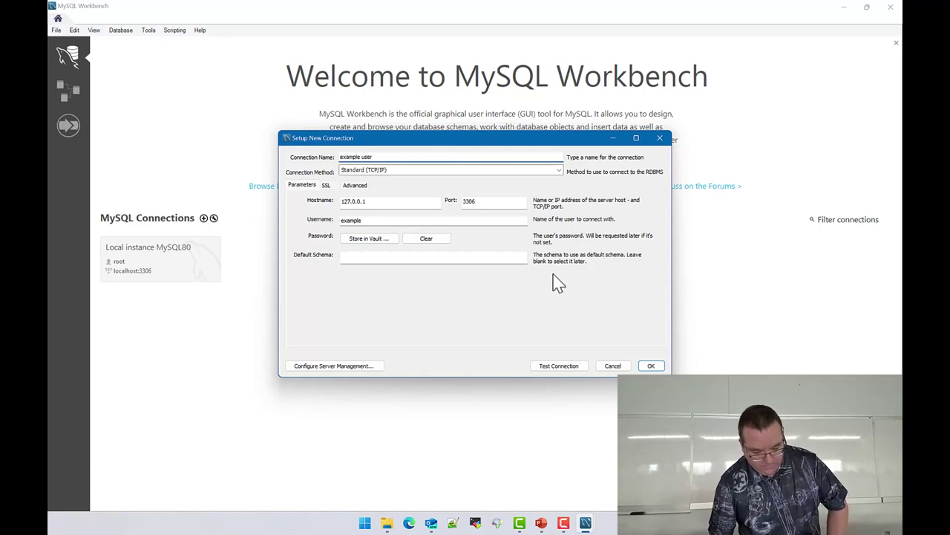
click(553, 367)
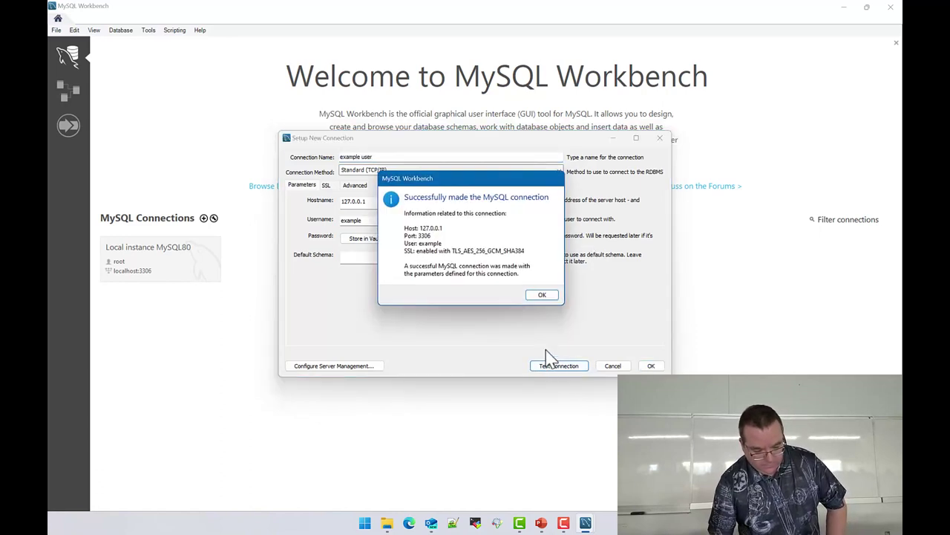
click(541, 295)
click(651, 365)
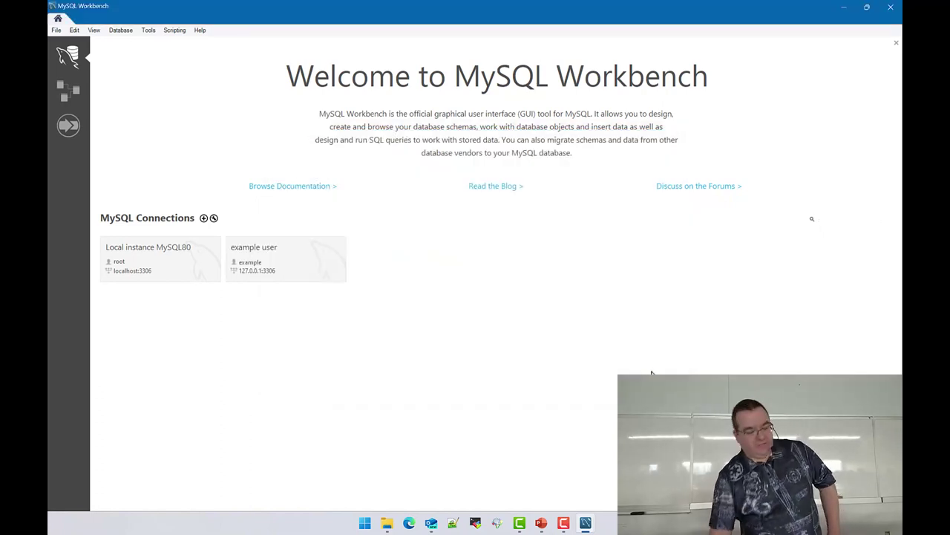
click(272, 263)
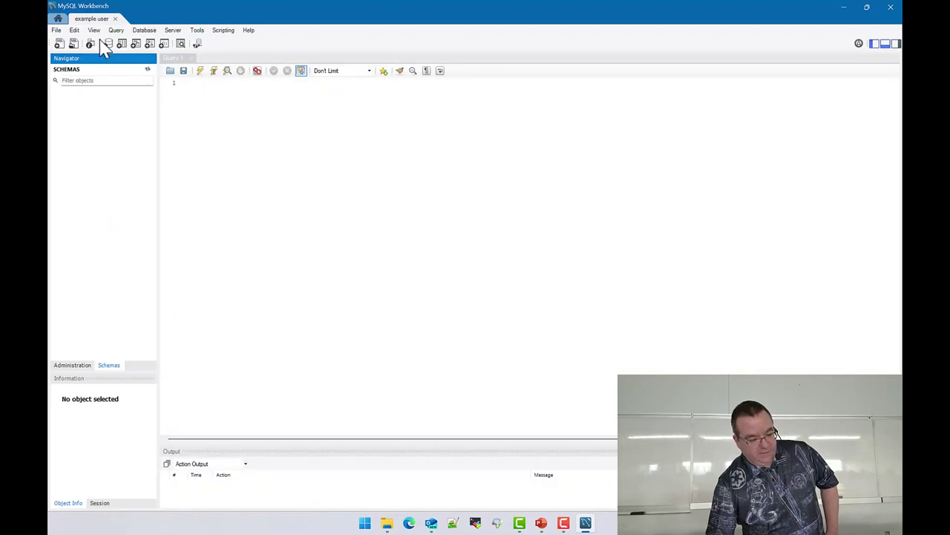
click(60, 18)
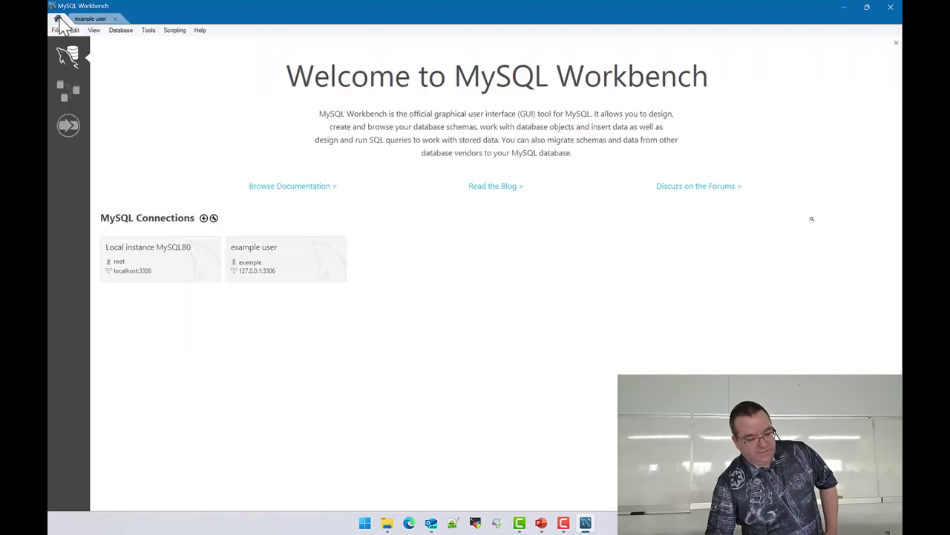
Compare the example user tab's empty schema list with Local instance MySQL80's schemas, then return.
key(ctrl+Tab)
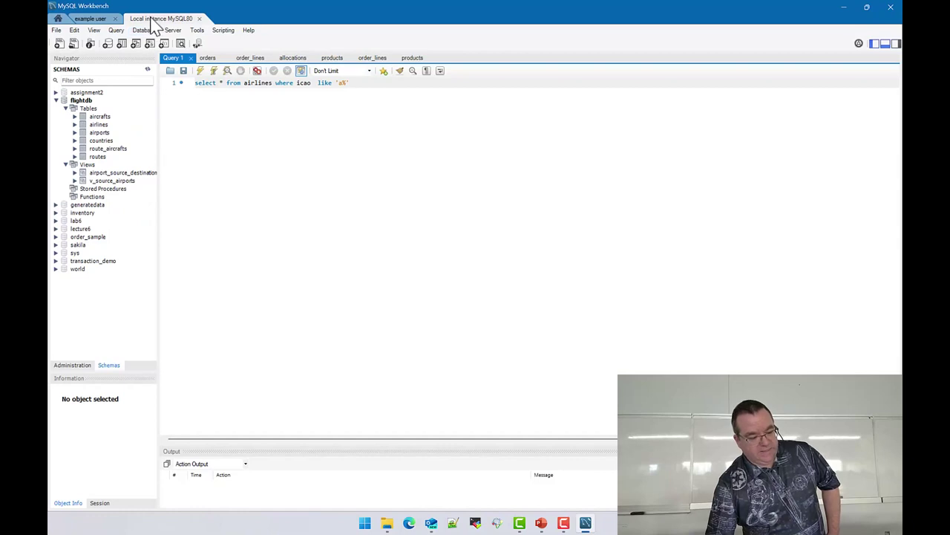
click(95, 20)
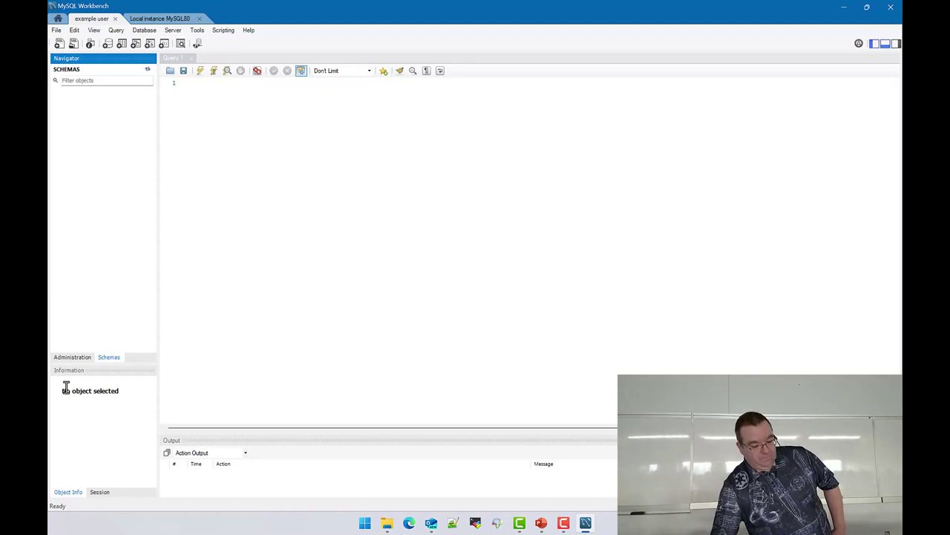
click(186, 20)
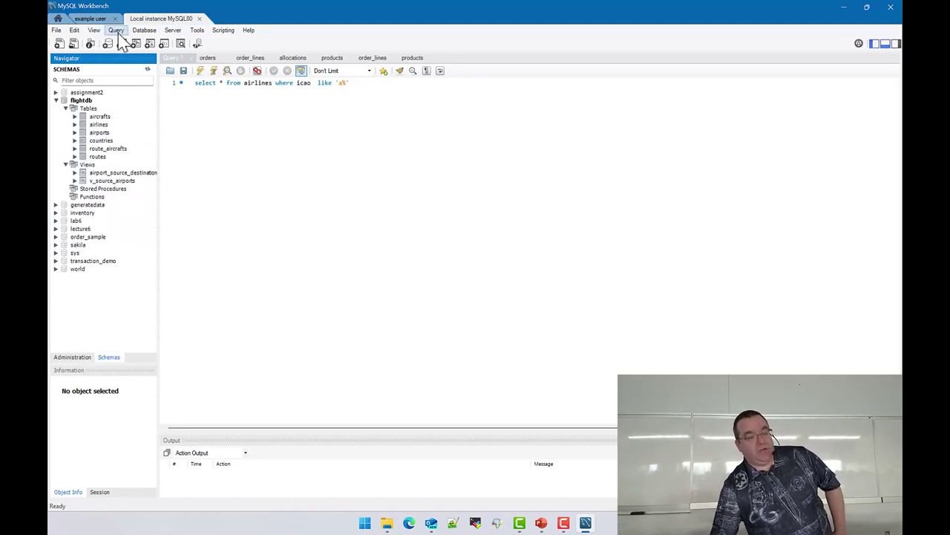
click(102, 20)
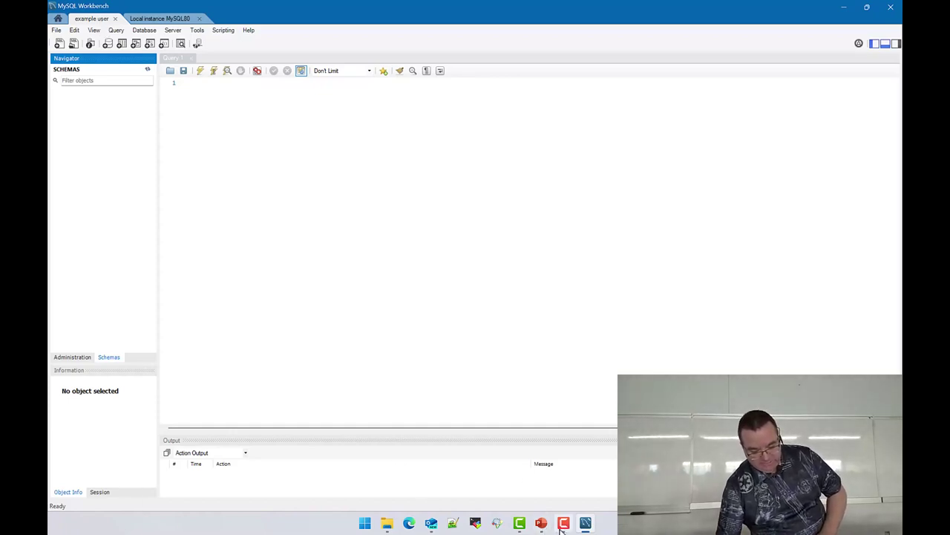
mouse_move(562, 528)
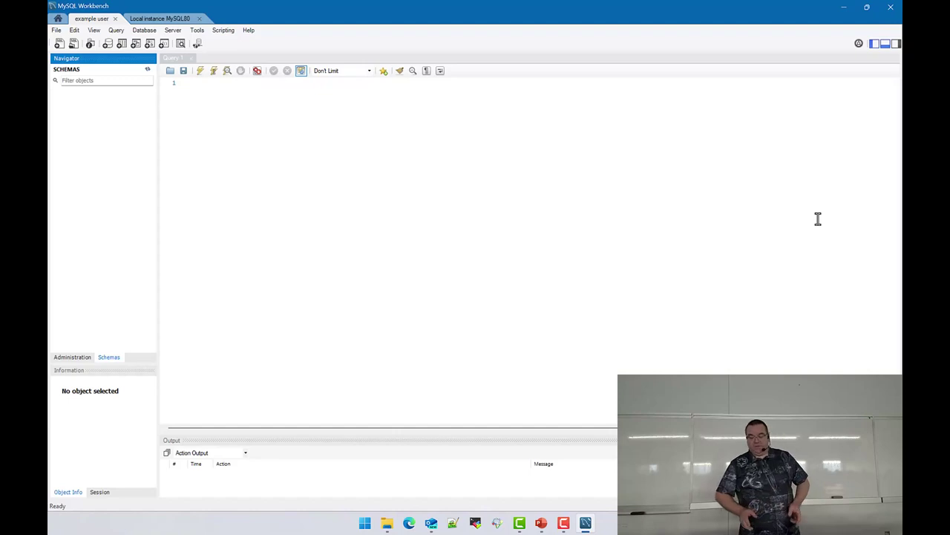
In File Explorer, navigate to C:\wamp64\bin\mysql\mysql8.0.31\data.
click(387, 523)
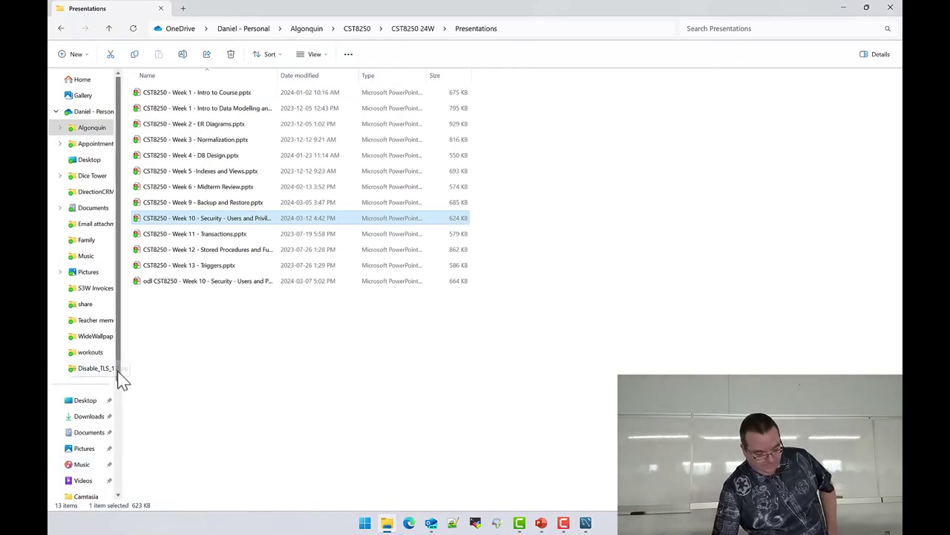
scroll(123, 465, down, 3)
scroll(123, 465, down, 1)
click(93, 445)
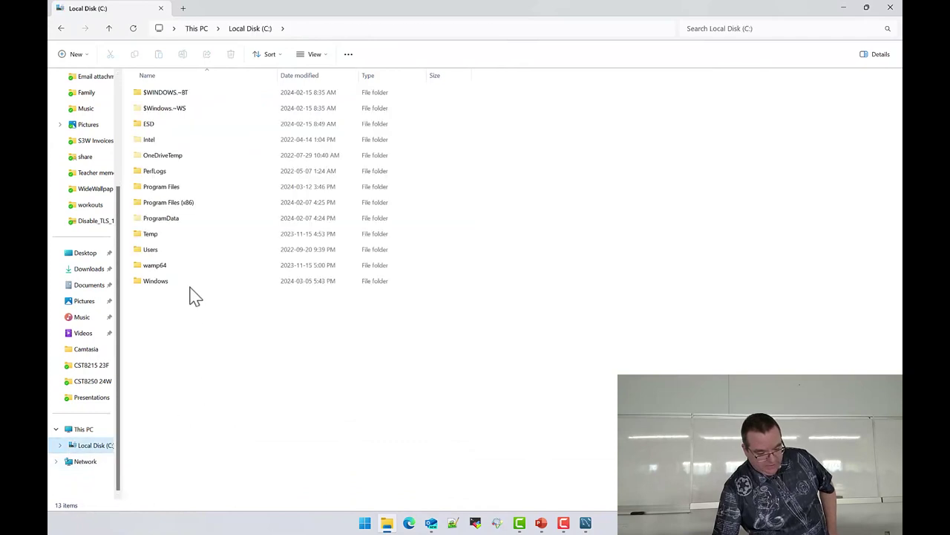
double_click(162, 270)
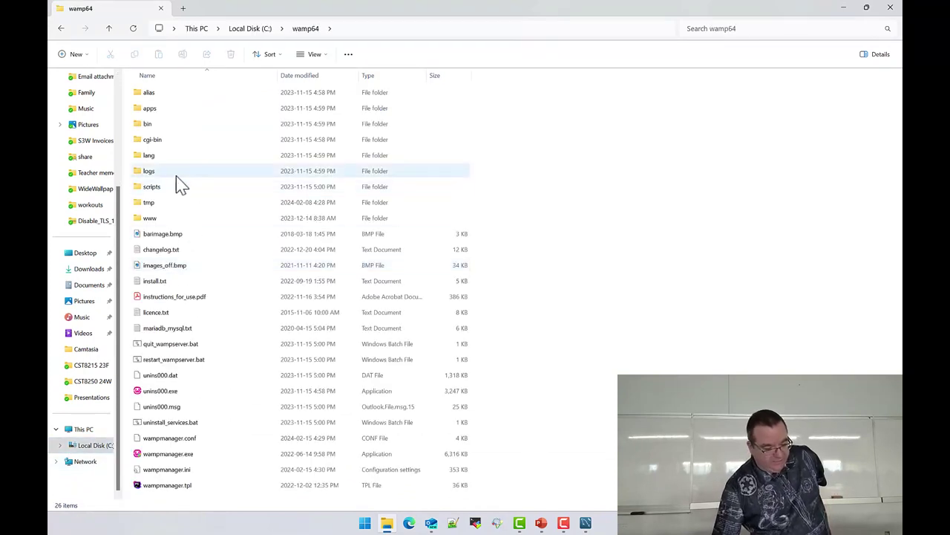
double_click(163, 126)
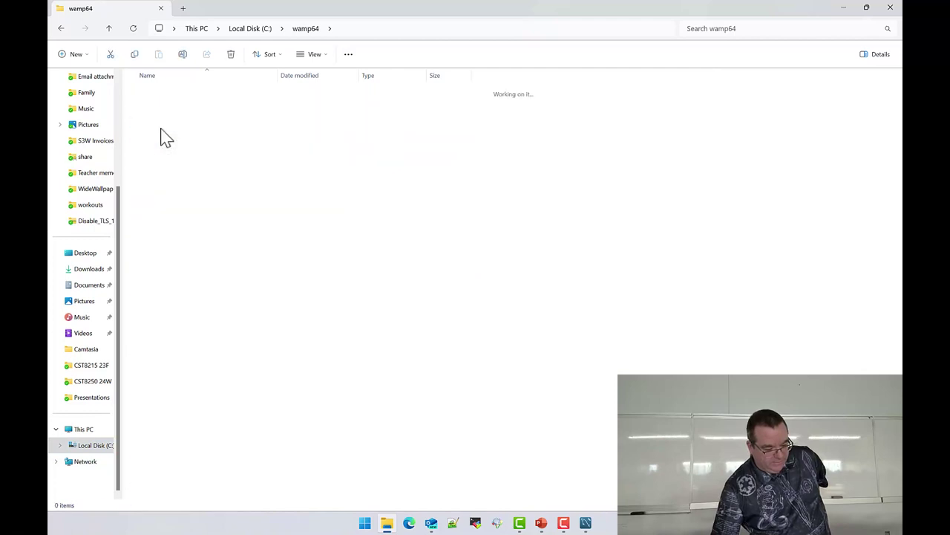
double_click(169, 126)
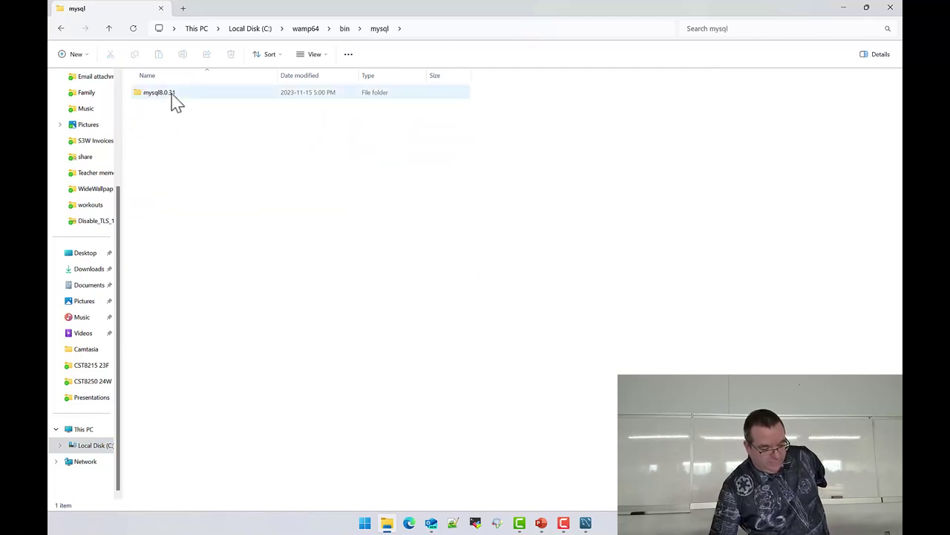
double_click(172, 93)
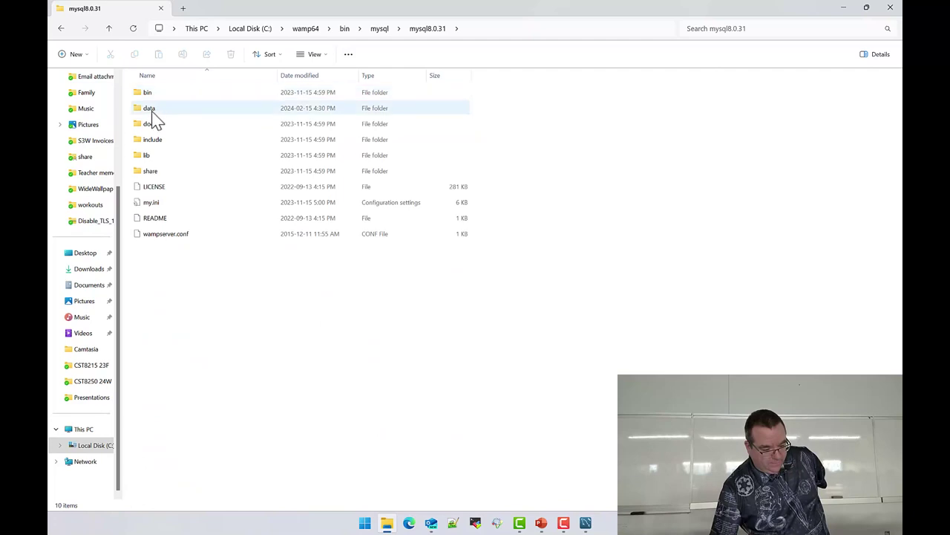
double_click(153, 109)
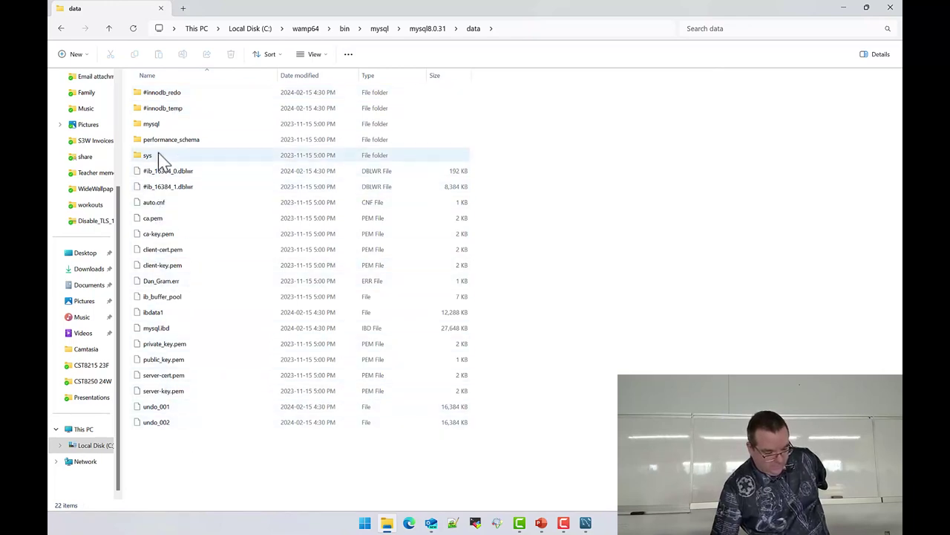
Inspect the mysql and sys folders inside the data folder.
double_click(166, 125)
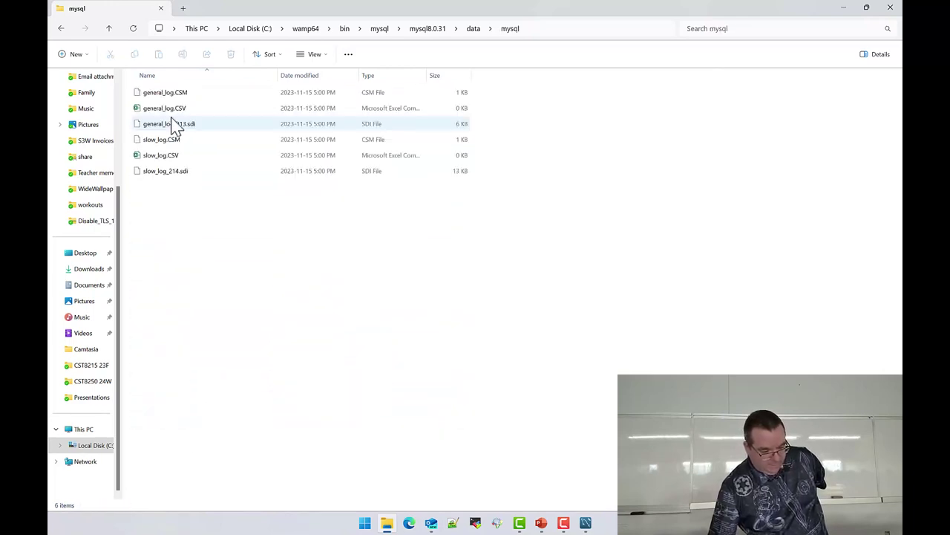
key(alt+Left)
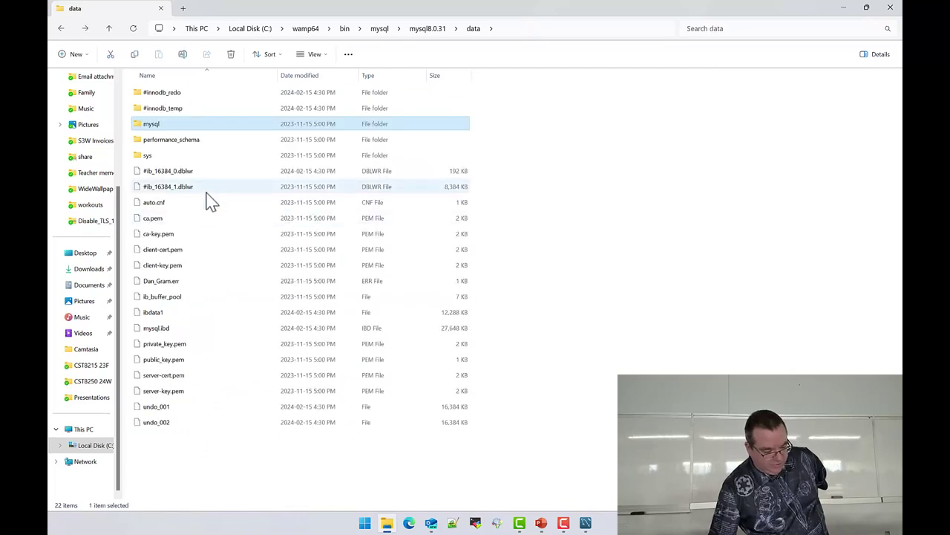
double_click(153, 156)
key(alt+Left)
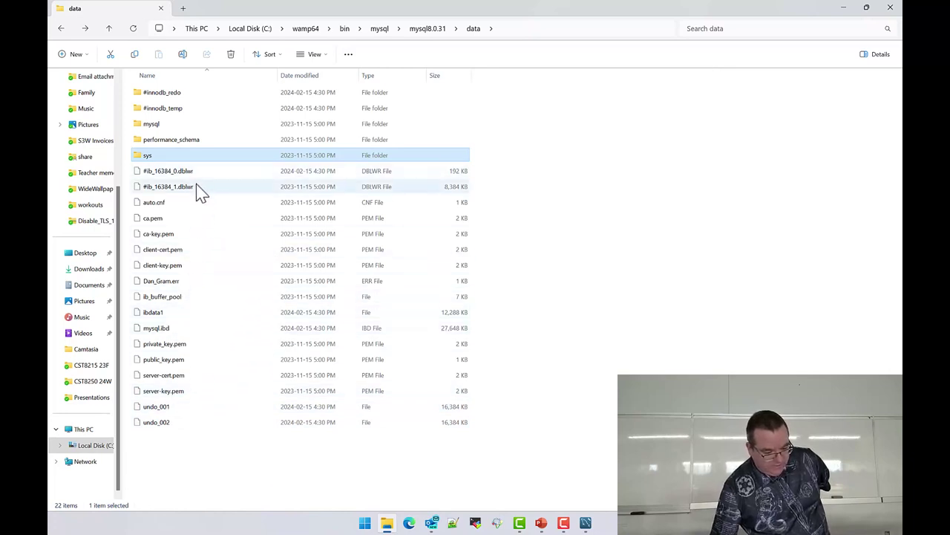
Check the mysql8.0.31 share folder, then reopen data and peek into mysql again.
click(420, 31)
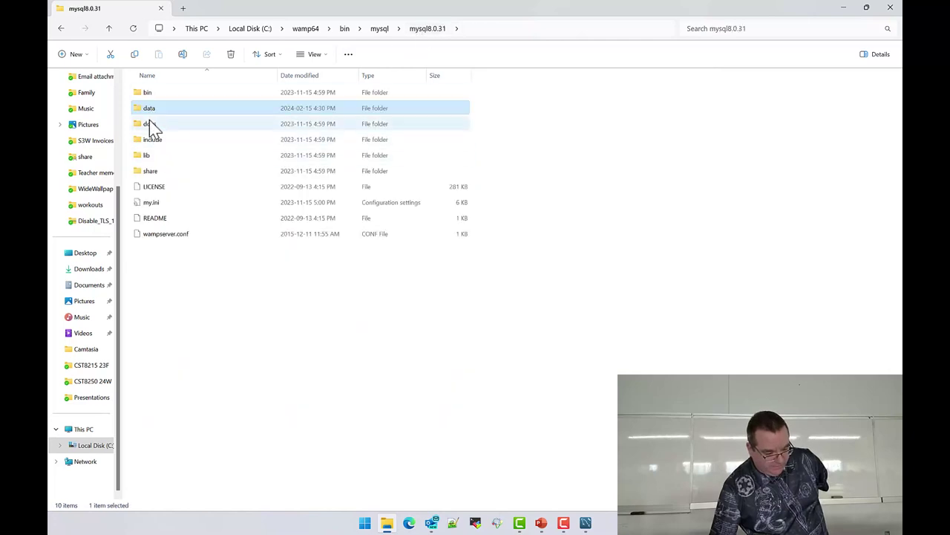
click(144, 173)
double_click(146, 173)
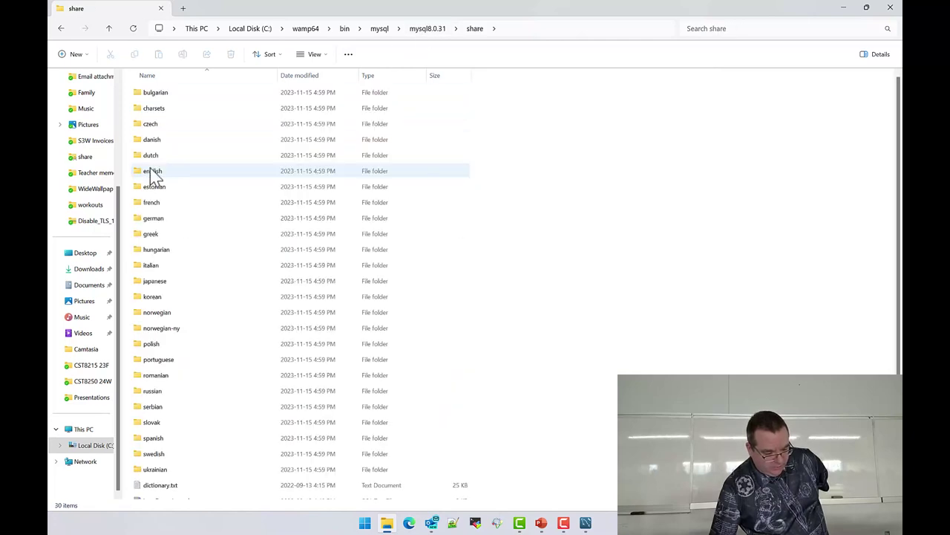
key(alt+Left)
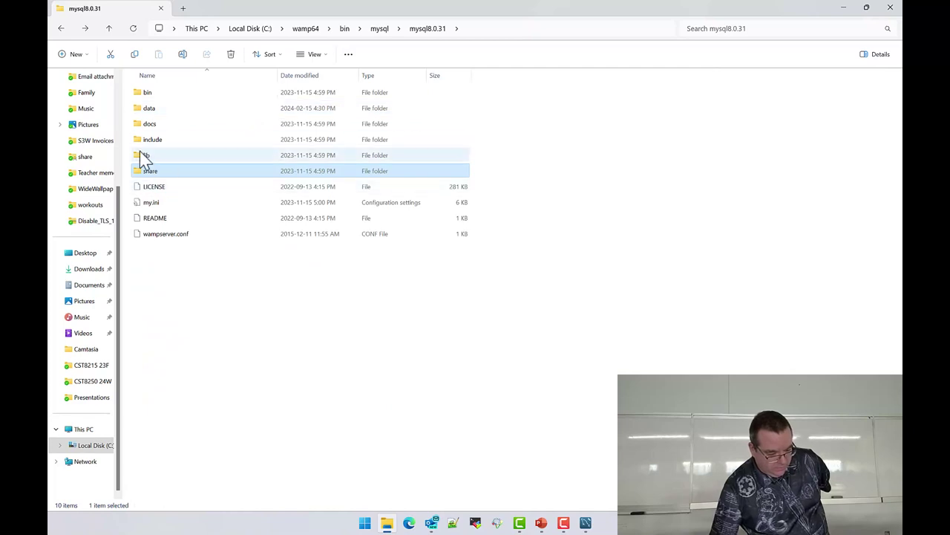
double_click(151, 108)
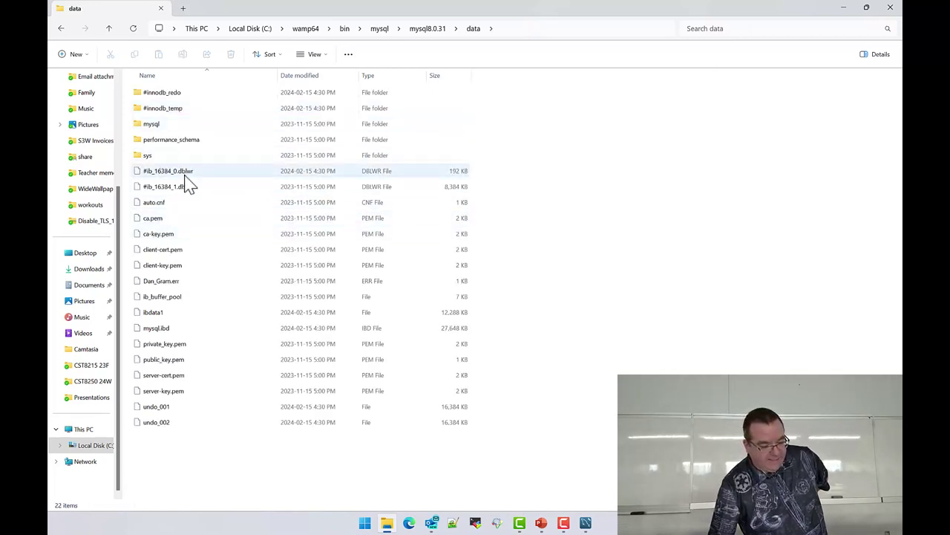
double_click(180, 126)
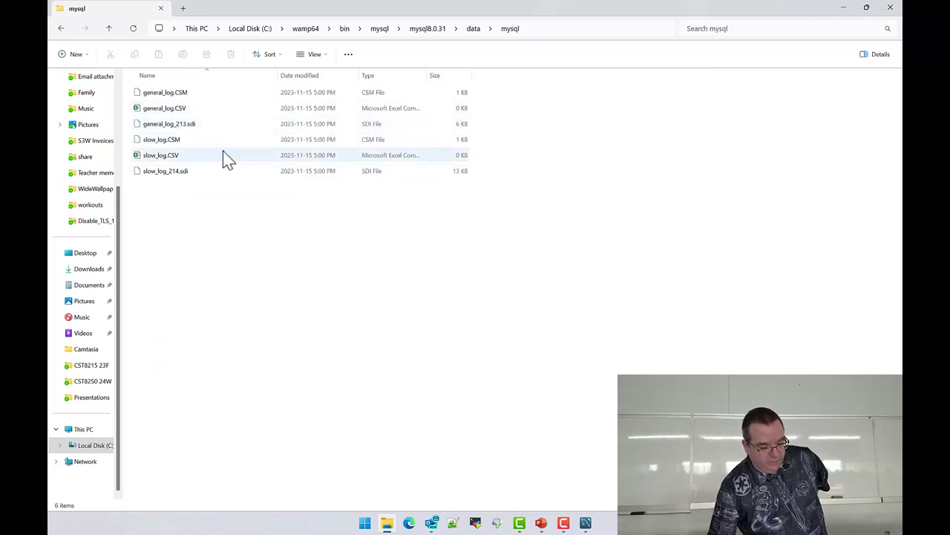
key(alt+Left)
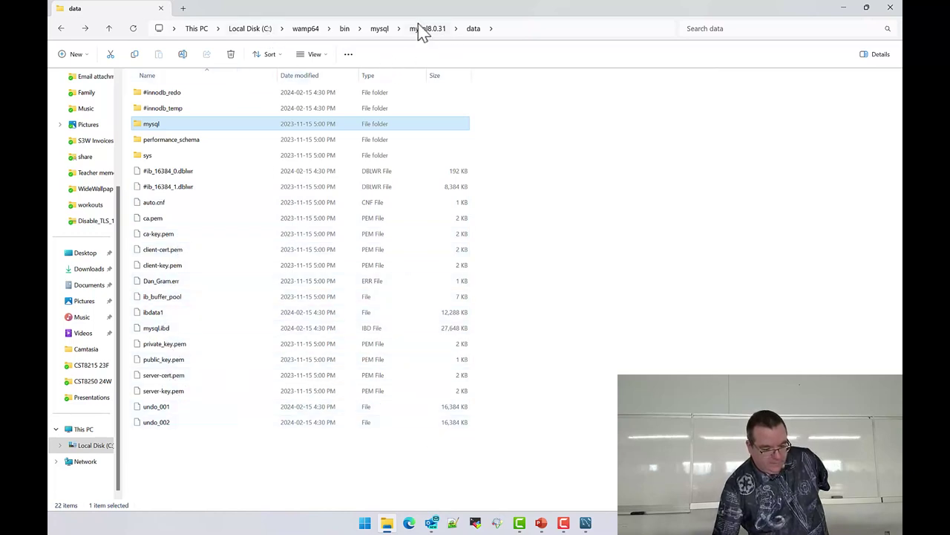
Browse the MySQL Server 8.0 install folder under C:\Program Files\MySQL.
click(253, 30)
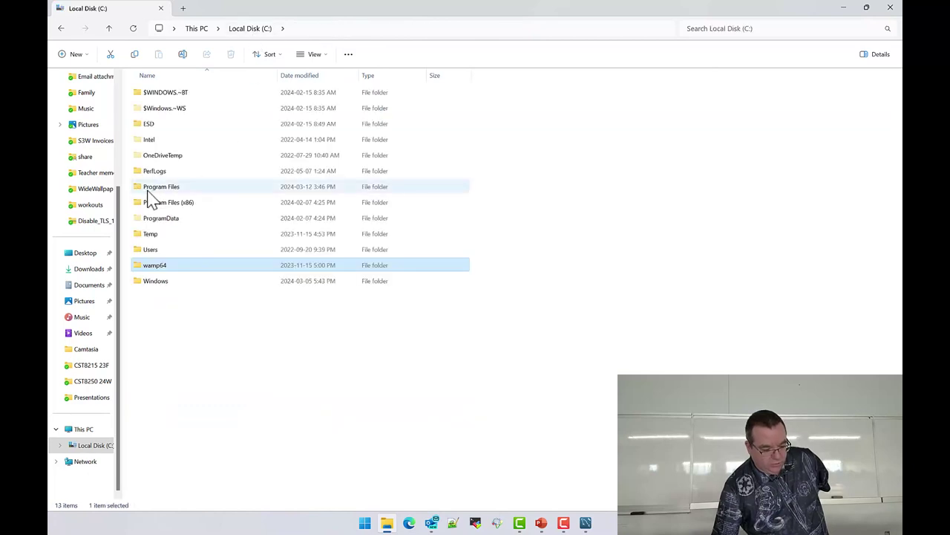
double_click(168, 188)
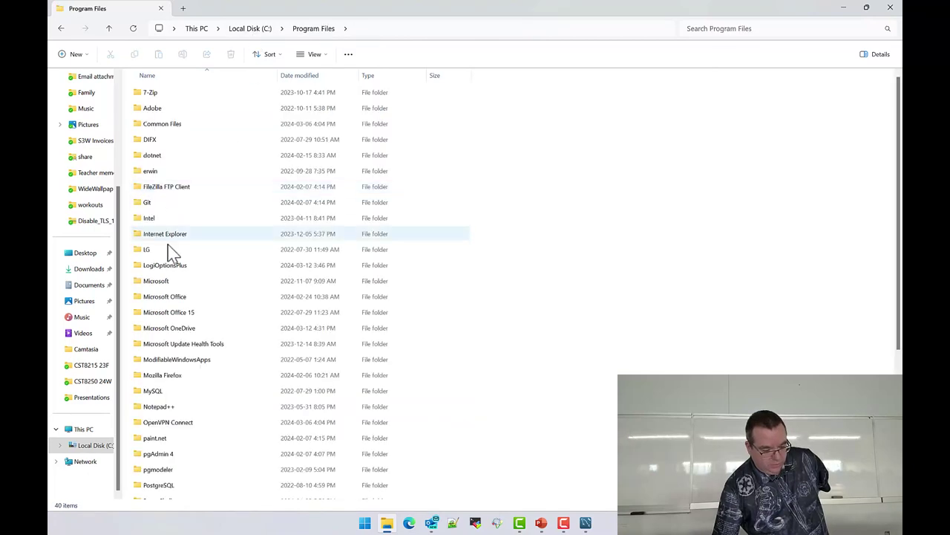
double_click(159, 390)
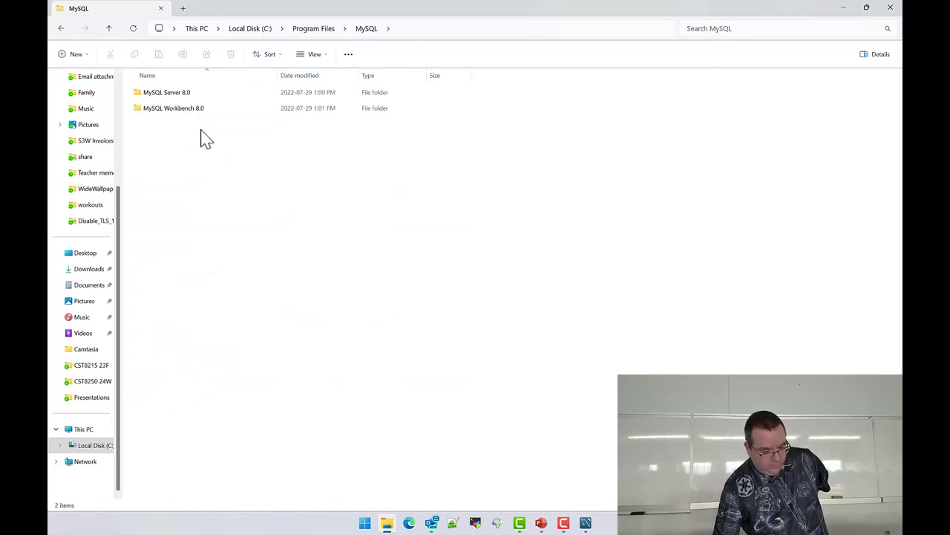
double_click(178, 93)
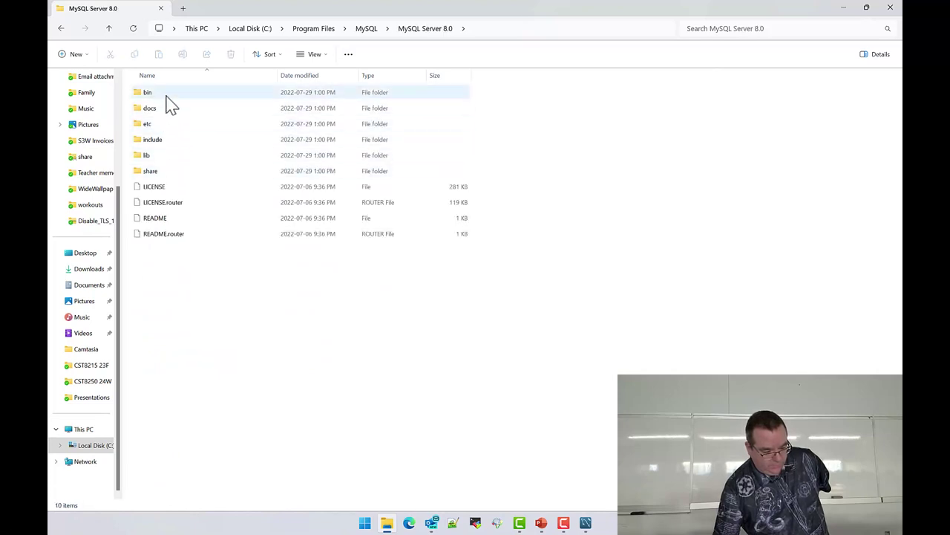
Open C:\ProgramData\MySQL\MySQL Server 8.0\Data.
click(252, 30)
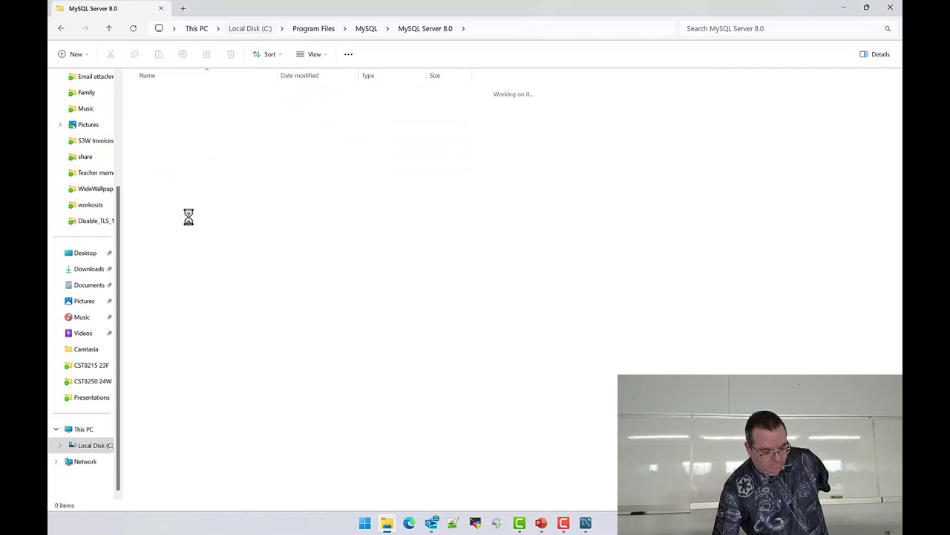
double_click(177, 217)
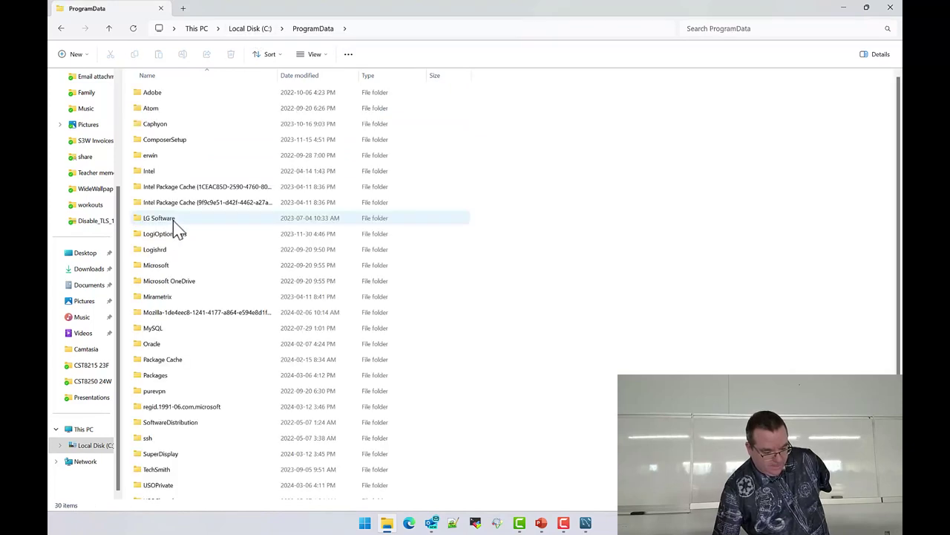
double_click(163, 328)
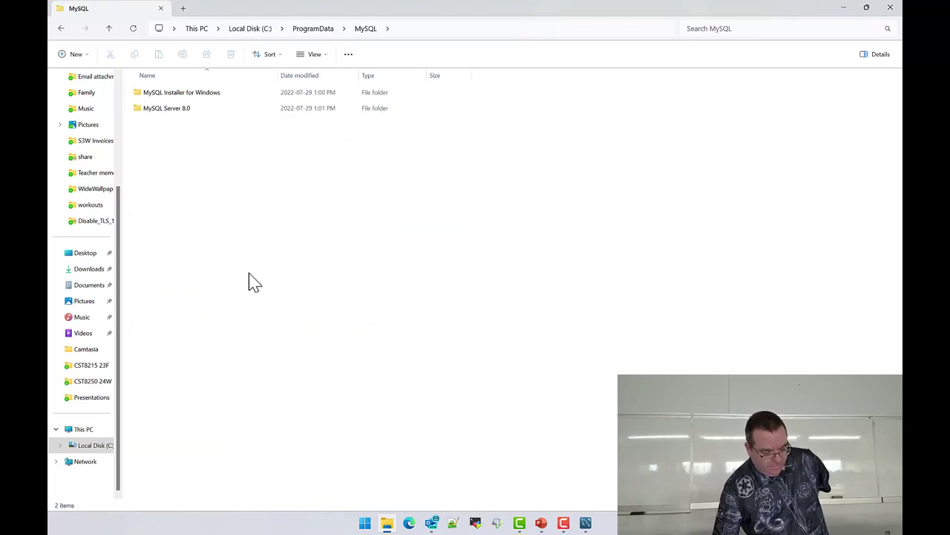
double_click(187, 112)
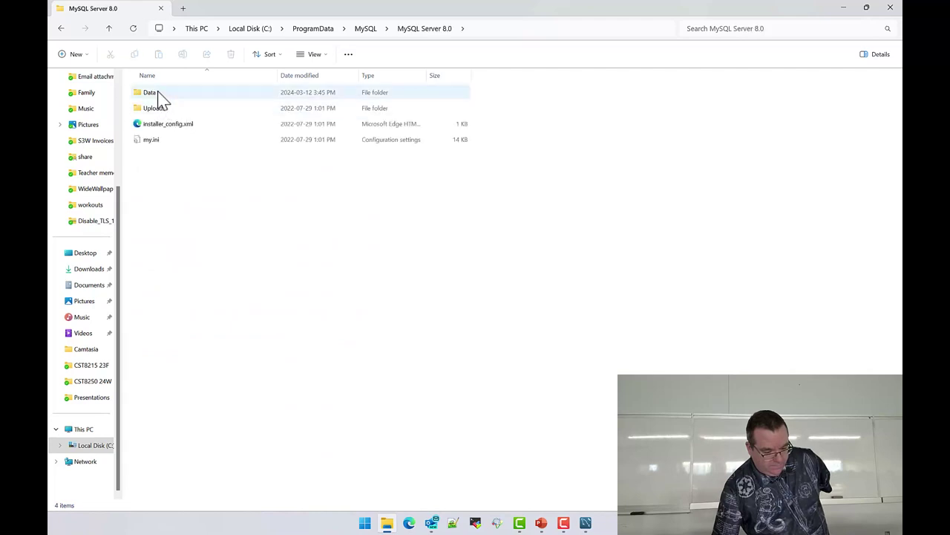
double_click(156, 94)
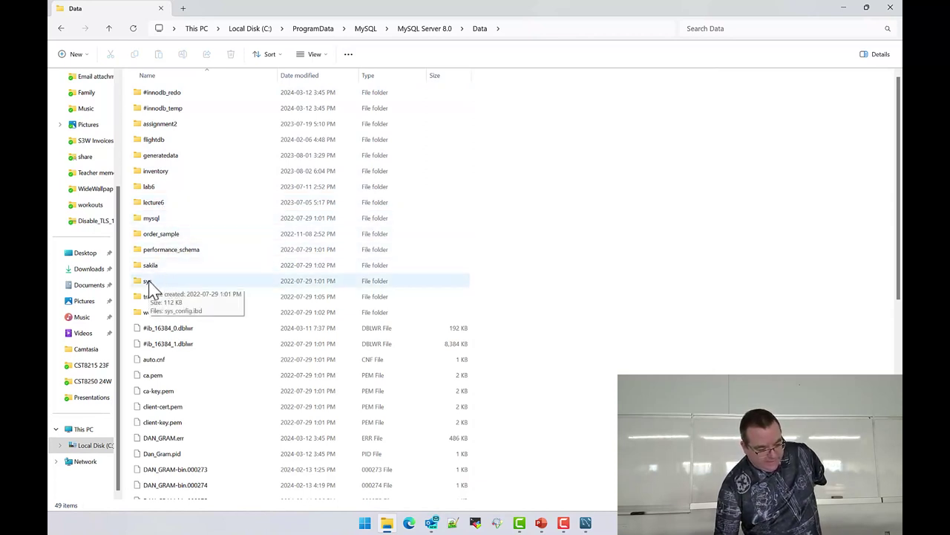
Open the flightdb folder to view its table files, then close File Explorer.
click(141, 221)
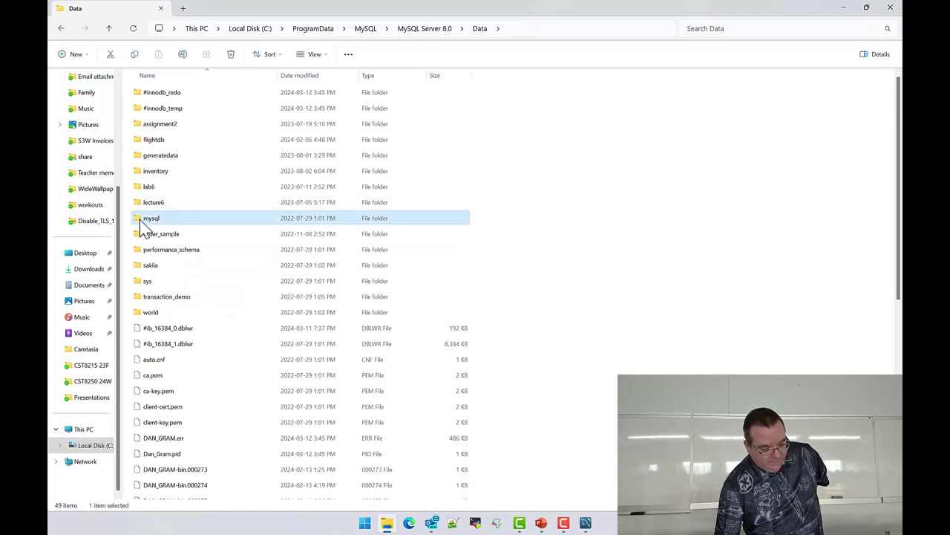
double_click(164, 145)
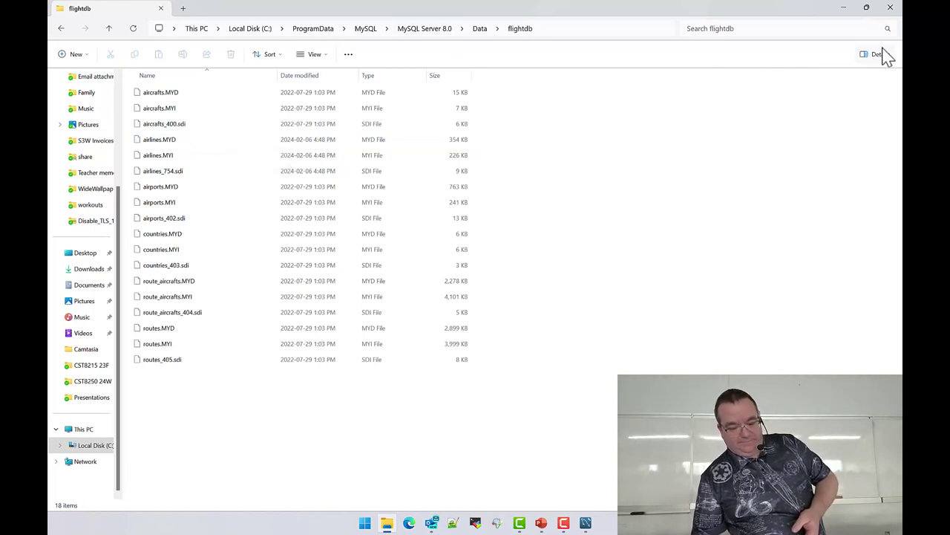
click(887, 9)
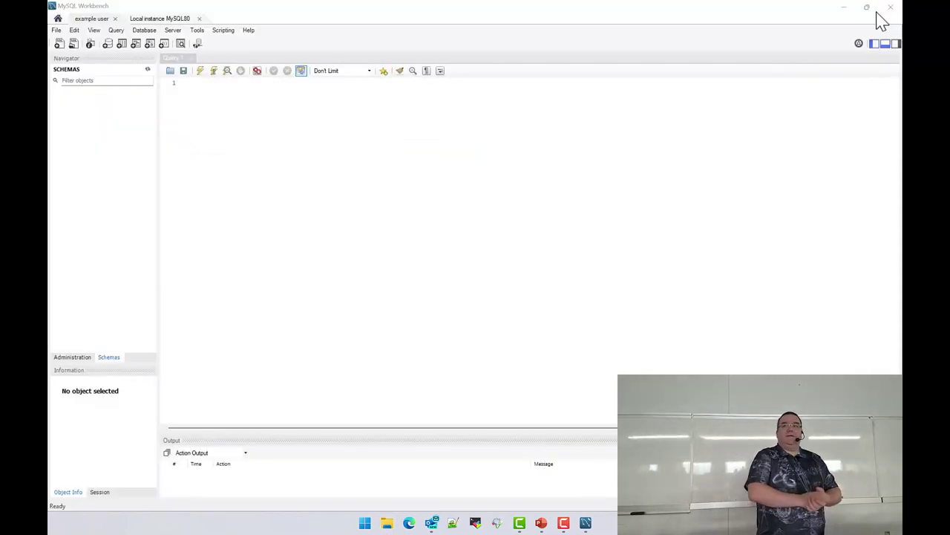